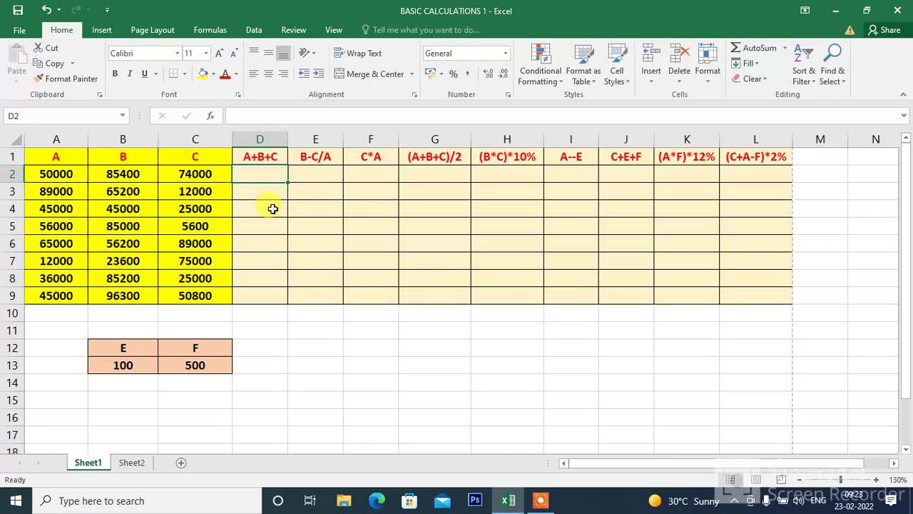
{"action": "left_click", "coordinate": [271, 207]}
{"action": "left_click", "coordinate": [366, 220]}
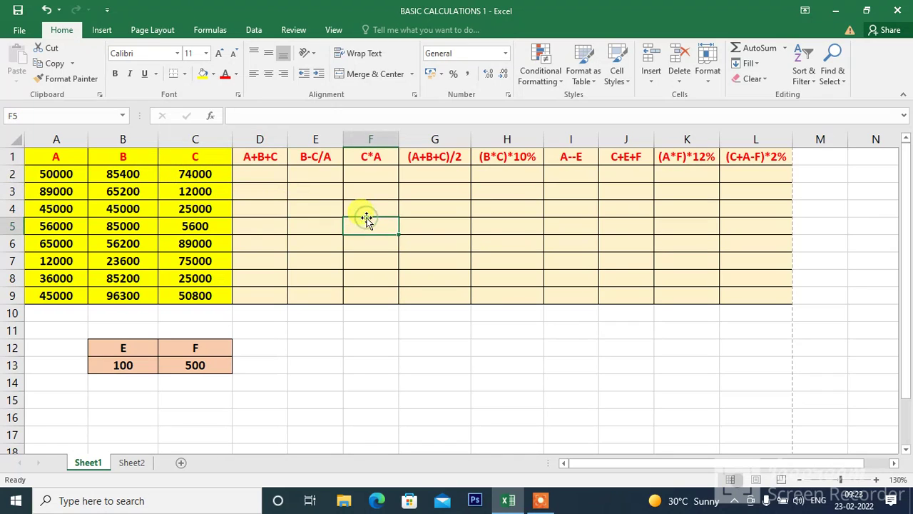
{"action": "left_click", "coordinate": [483, 241]}
{"action": "left_click", "coordinate": [419, 256]}
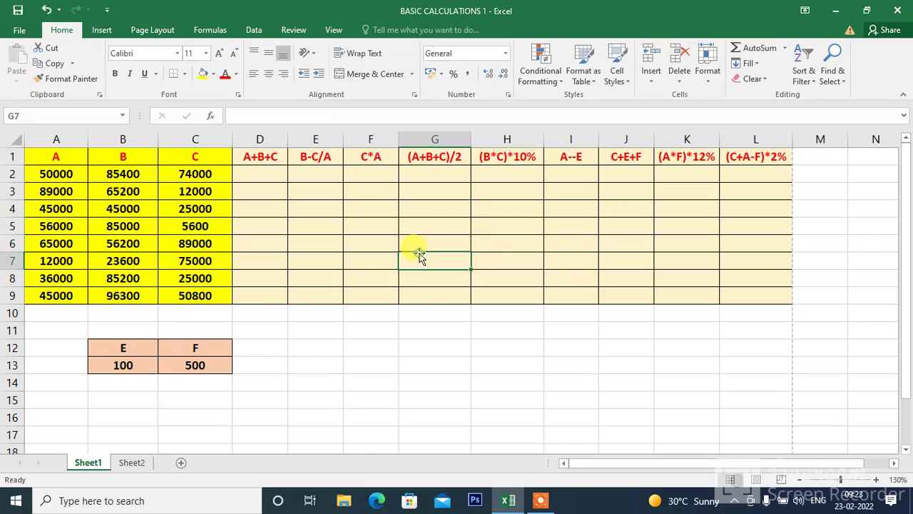
{"action": "left_click", "coordinate": [422, 312]}
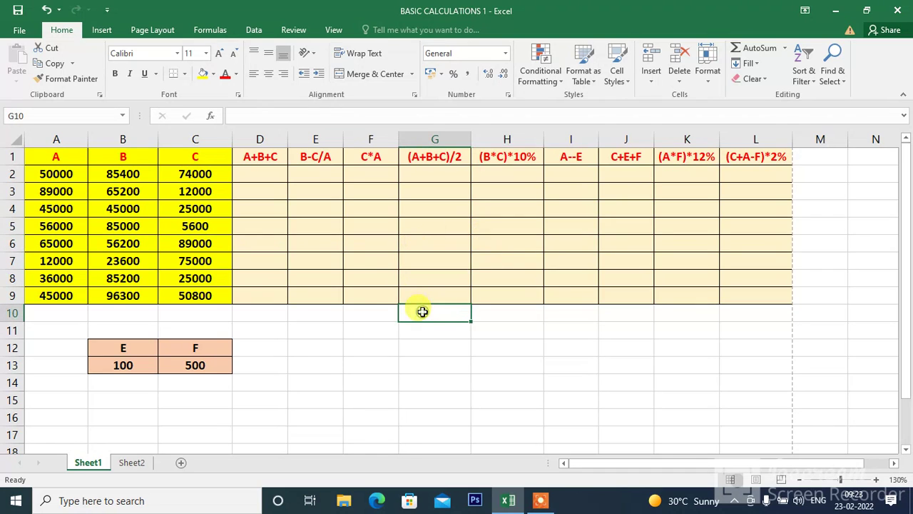
Examine the source values in columns A to C and the A+B+C calculation heading in D1
{"action": "left_click", "coordinate": [43, 162]}
{"action": "left_click", "coordinate": [202, 239]}
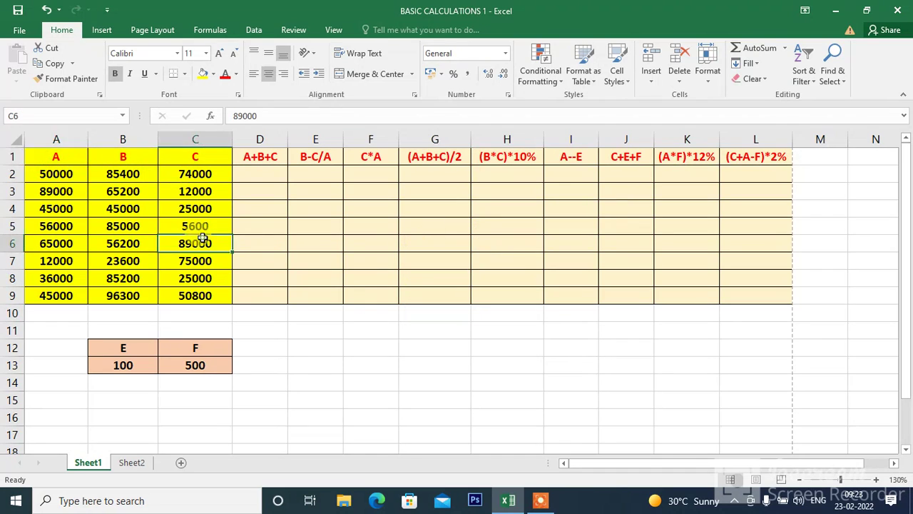
{"action": "left_click", "coordinate": [247, 158]}
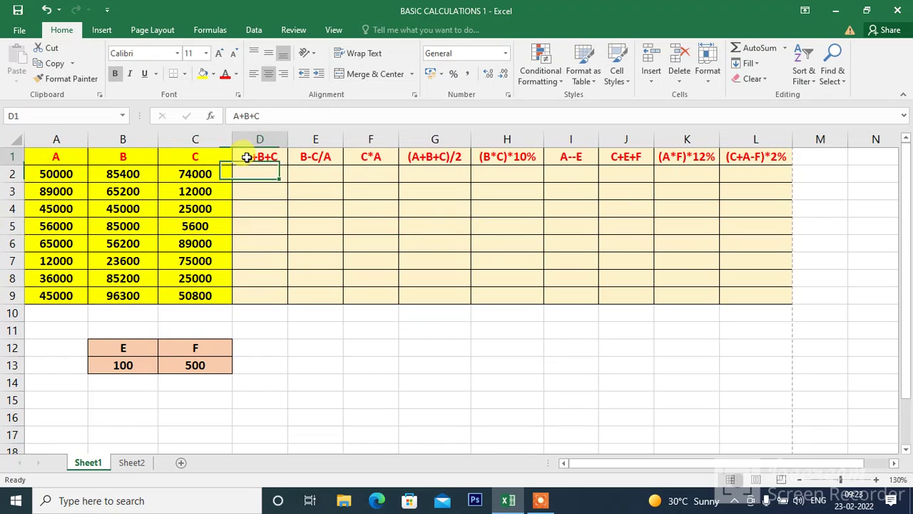
{"action": "left_click", "coordinate": [56, 174]}
{"action": "left_click", "coordinate": [107, 174]}
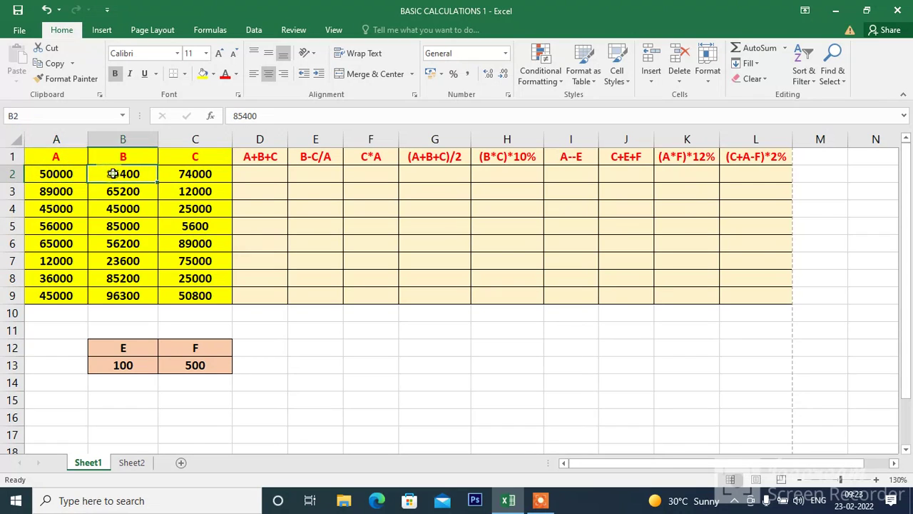
{"action": "left_click", "coordinate": [185, 173]}
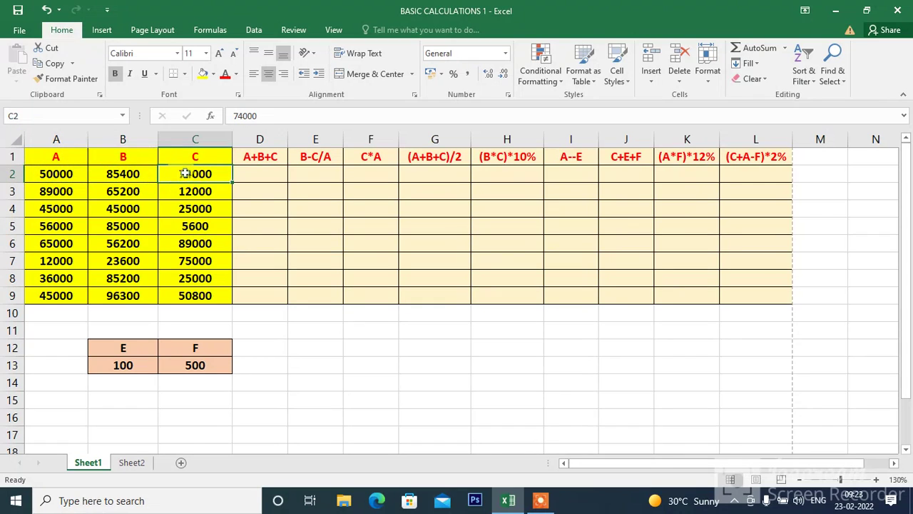
{"action": "left_click", "coordinate": [246, 175]}
{"action": "left_click", "coordinate": [387, 206]}
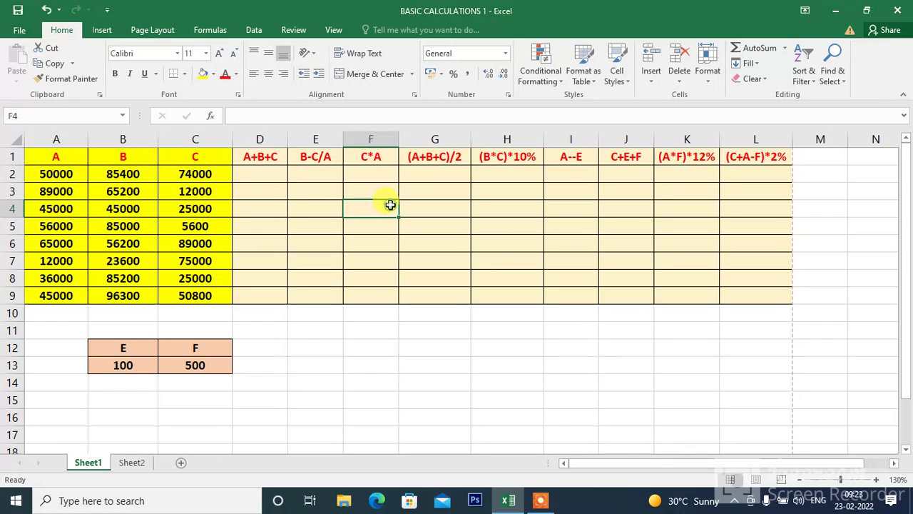
{"action": "left_click", "coordinate": [735, 500]}
{"action": "left_click", "coordinate": [747, 473]}
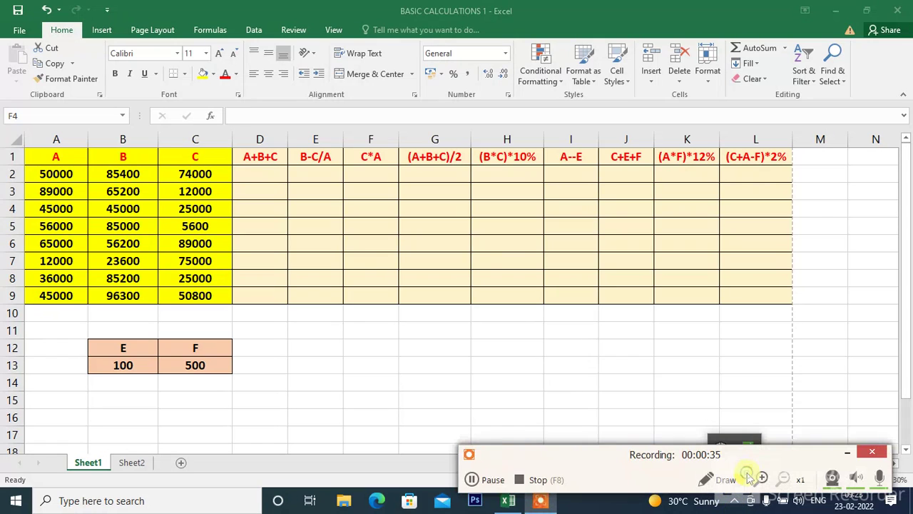
{"action": "left_click", "coordinate": [322, 203]}
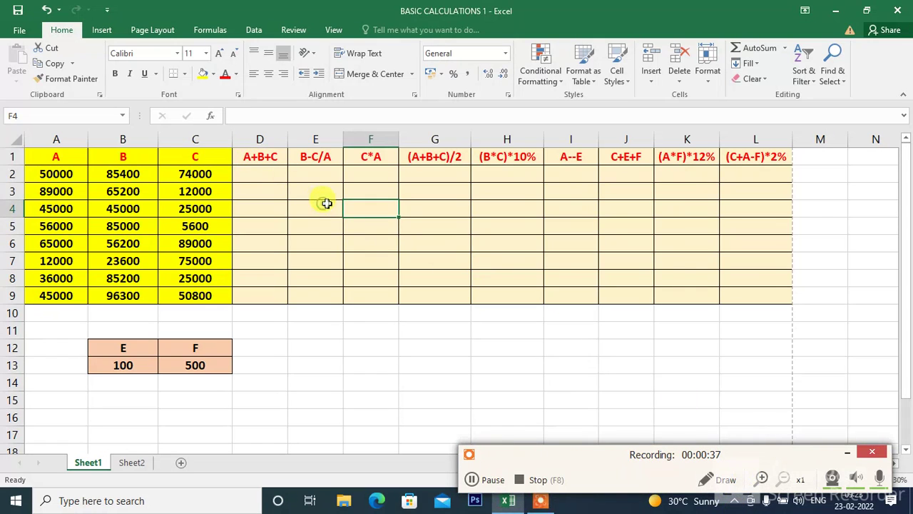
{"action": "left_click", "coordinate": [361, 314]}
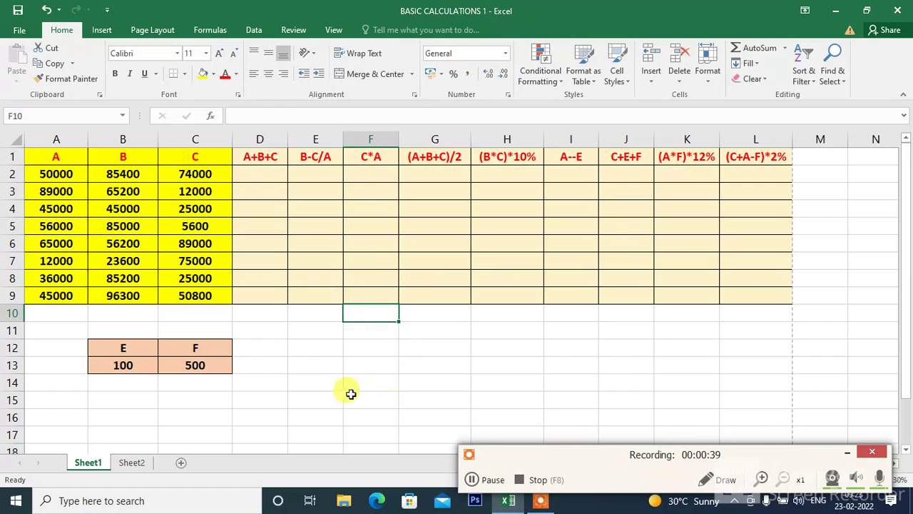
{"action": "left_click", "coordinate": [344, 345]}
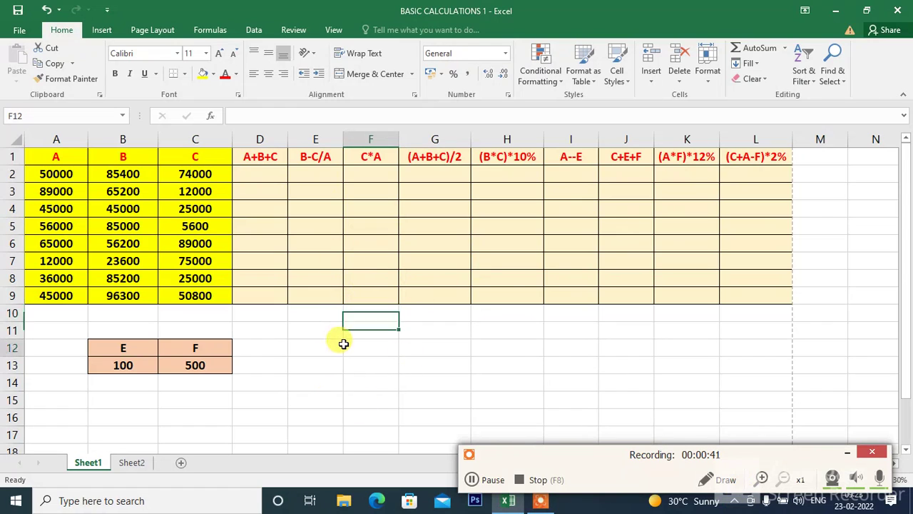
Enter 600*2 in cell F10 without a leading equals sign
{"action": "left_click", "coordinate": [355, 313]}
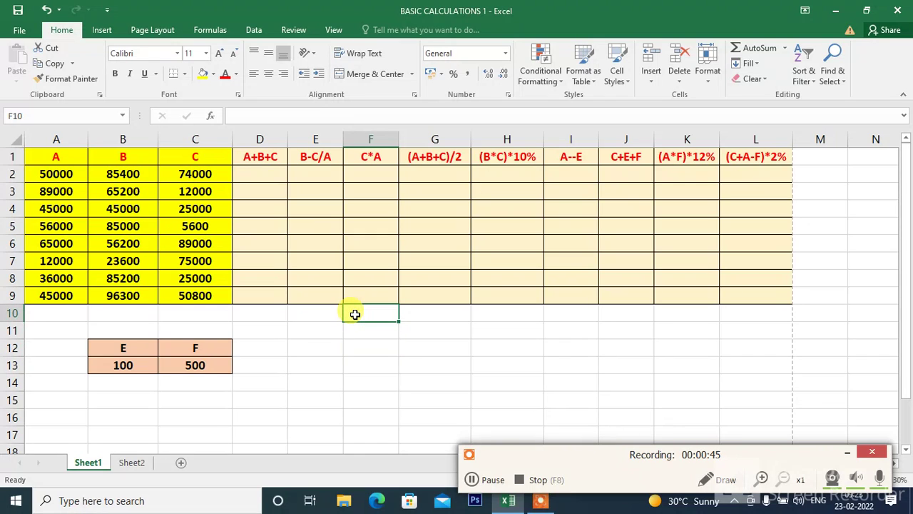
{"action": "type", "text": "600*2"}
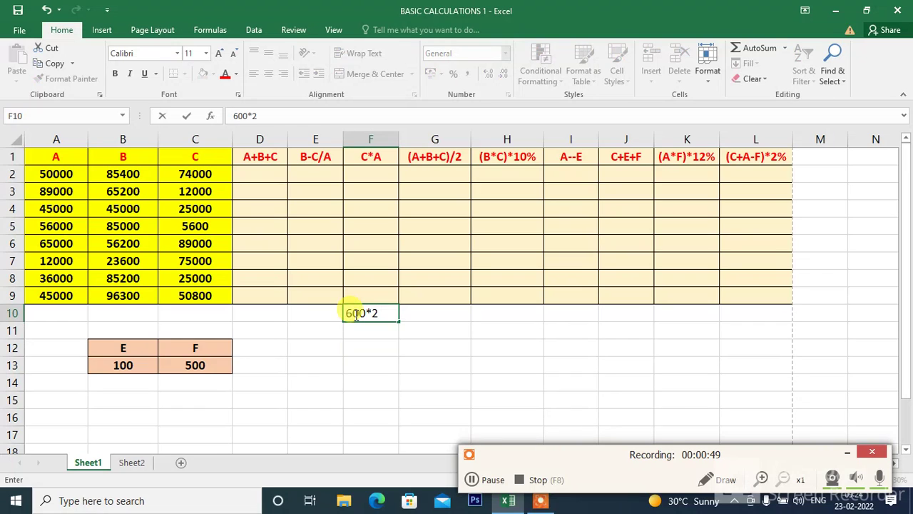
{"action": "key", "text": "Return"}
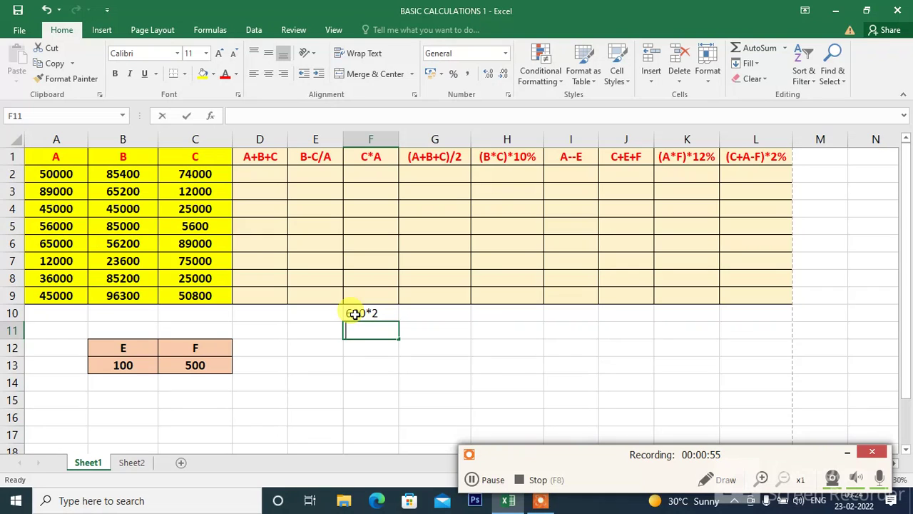
Enter the formula =60/2 in cell F11, below the entry without an equals sign
{"action": "type", "text": "="}
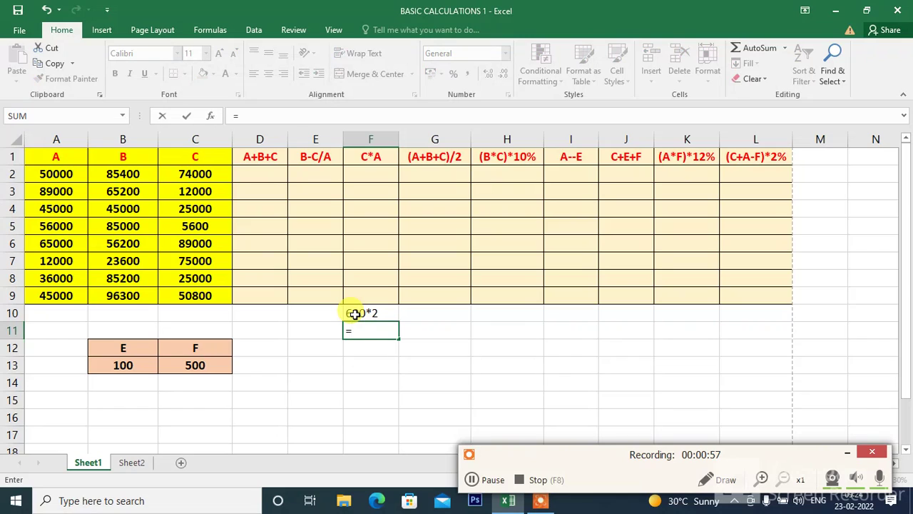
{"action": "type", "text": "60/2"}
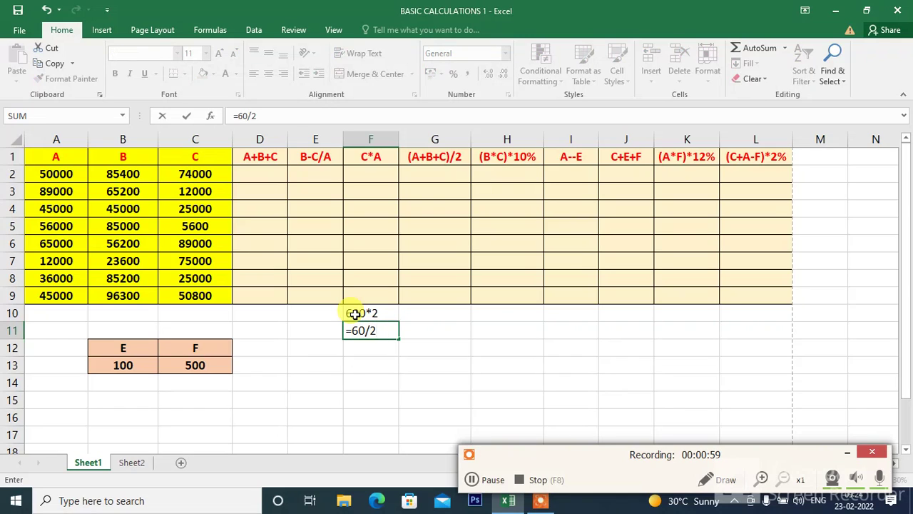
{"action": "key", "text": "Return"}
Clear the two sample entries from cells F10 and F11
{"action": "key", "text": "Up"}
{"action": "key", "text": "Up"}
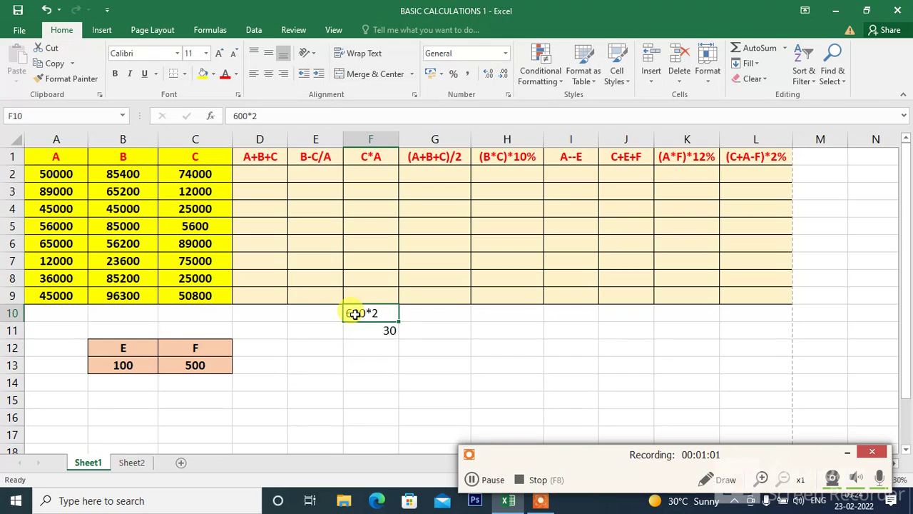
{"action": "key", "text": "Delete"}
{"action": "key", "text": "Down"}
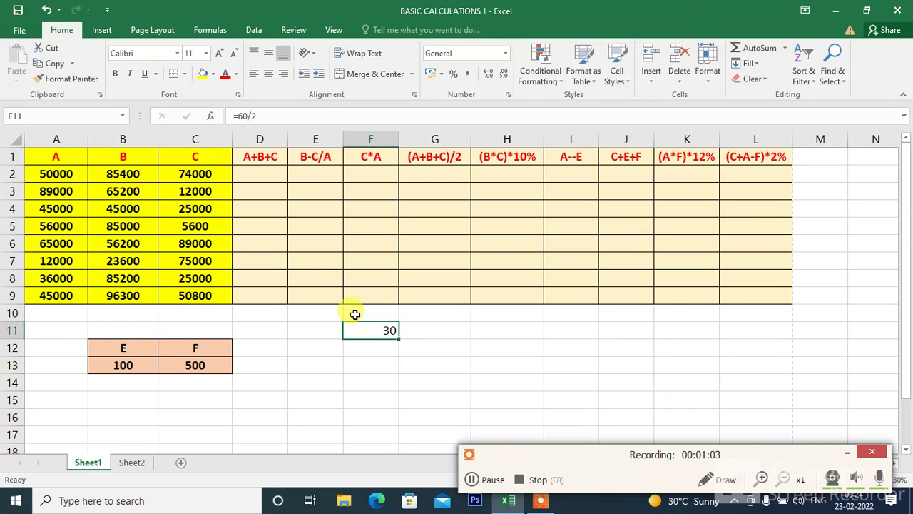
{"action": "key", "text": "Delete"}
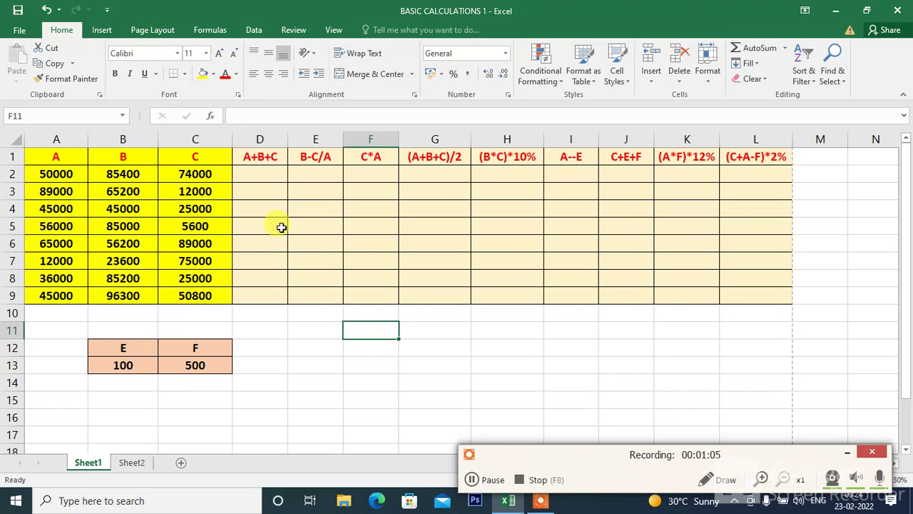
Add the first row's A, B and C values in cell D2 with the formula =A2+B2+C2
{"action": "left_click", "coordinate": [253, 173]}
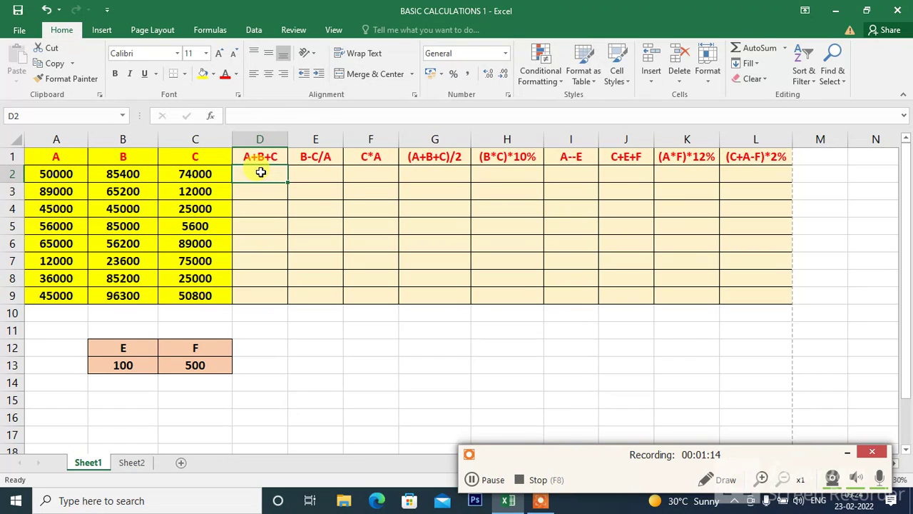
{"action": "type", "text": "="}
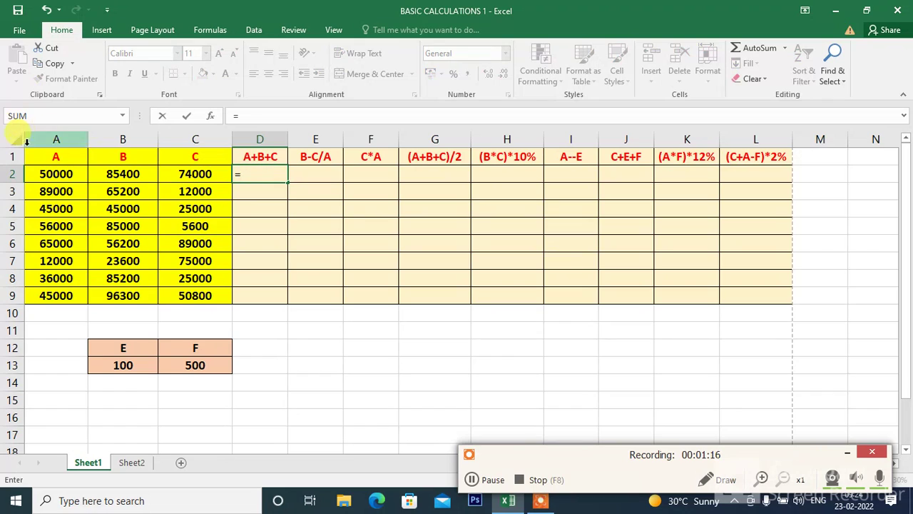
{"action": "left_click", "coordinate": [46, 174]}
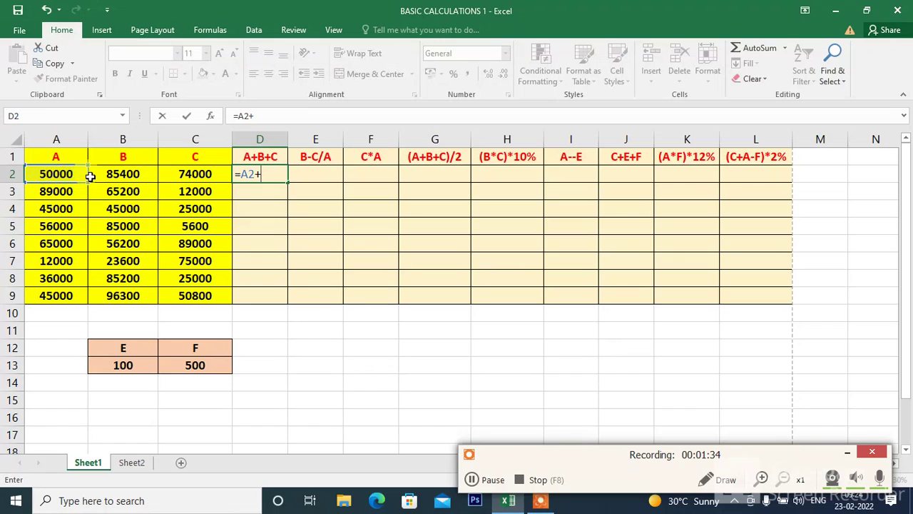
{"action": "left_click", "coordinate": [120, 173]}
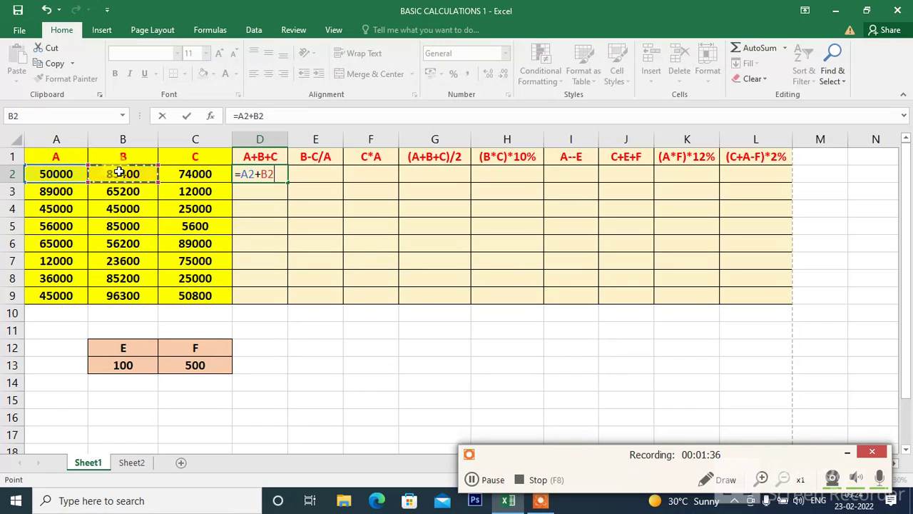
{"action": "type", "text": "+"}
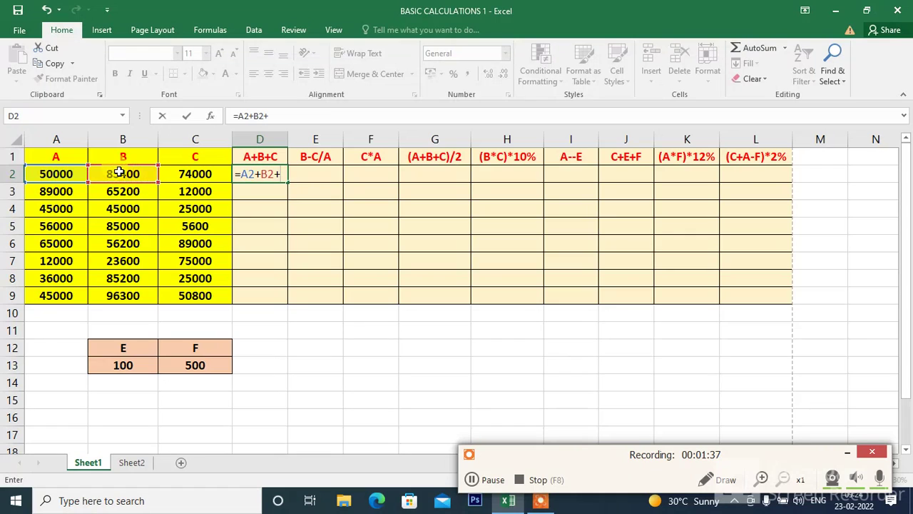
{"action": "left_click", "coordinate": [202, 172]}
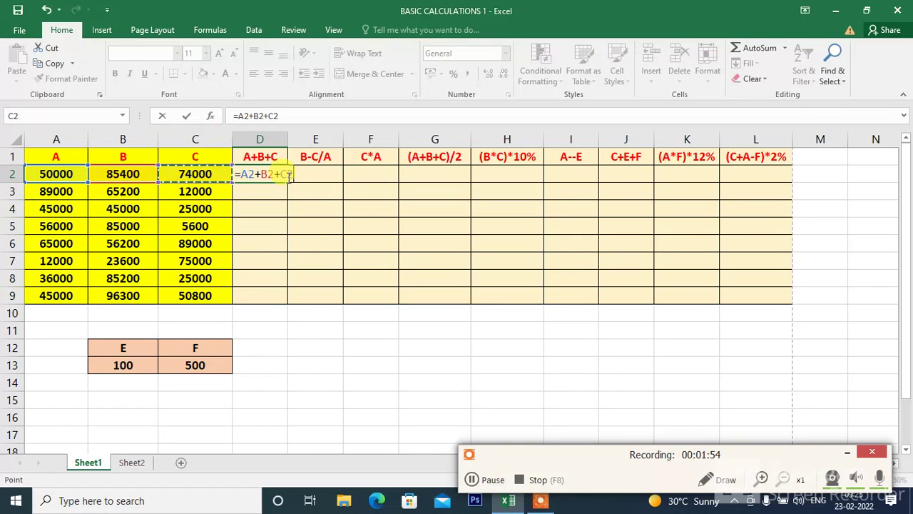
{"action": "key", "text": "Return"}
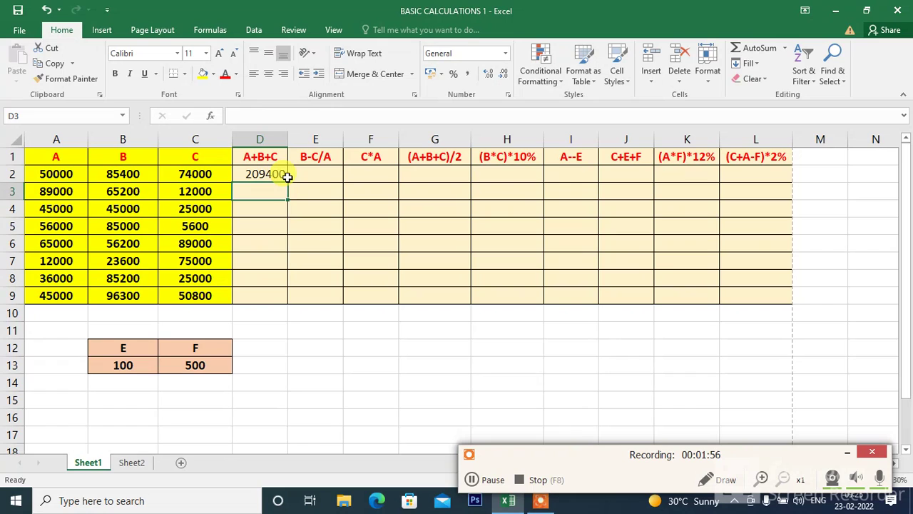
Clear cell D2 and re-enter the formula =A2+B2+C2 in it
{"action": "left_click", "coordinate": [286, 177]}
{"action": "key", "text": "Delete"}
{"action": "type", "text": "="}
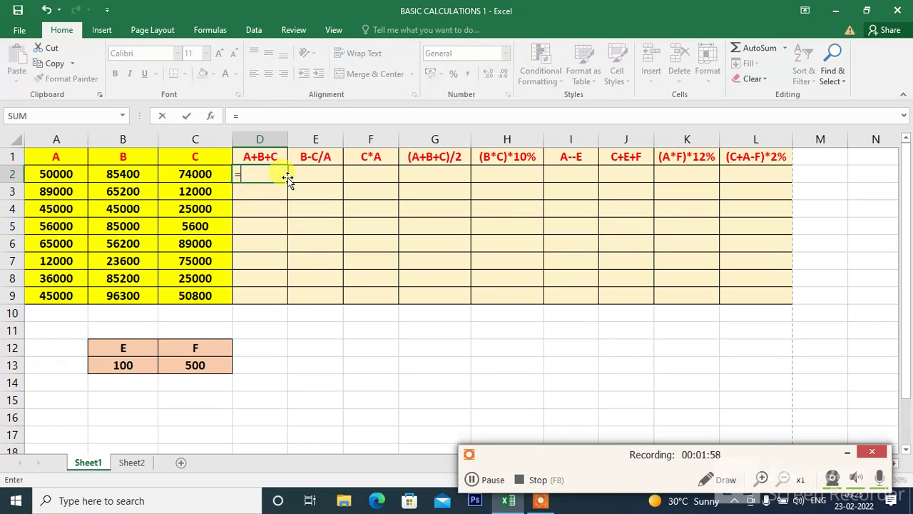
{"action": "left_click", "coordinate": [56, 174]}
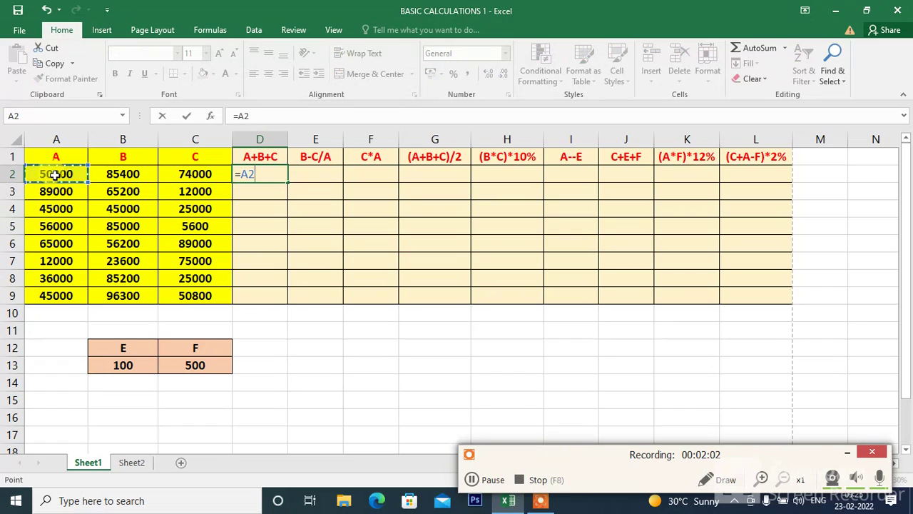
{"action": "type", "text": "+"}
{"action": "left_click", "coordinate": [118, 174]}
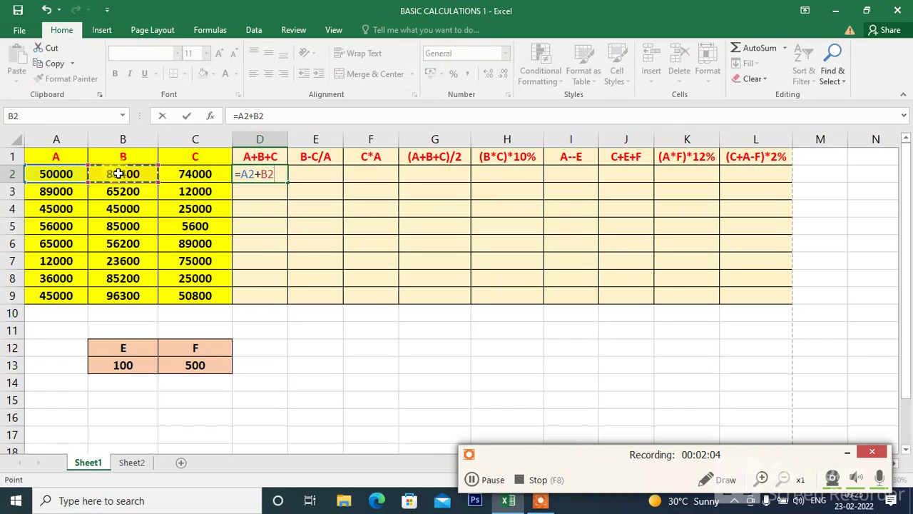
{"action": "type", "text": "+"}
{"action": "left_click", "coordinate": [187, 172]}
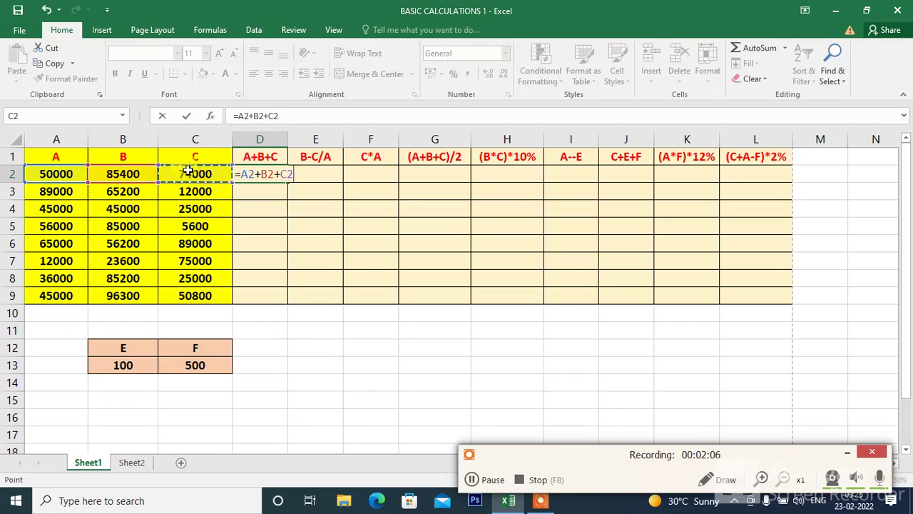
{"action": "key", "text": "Return"}
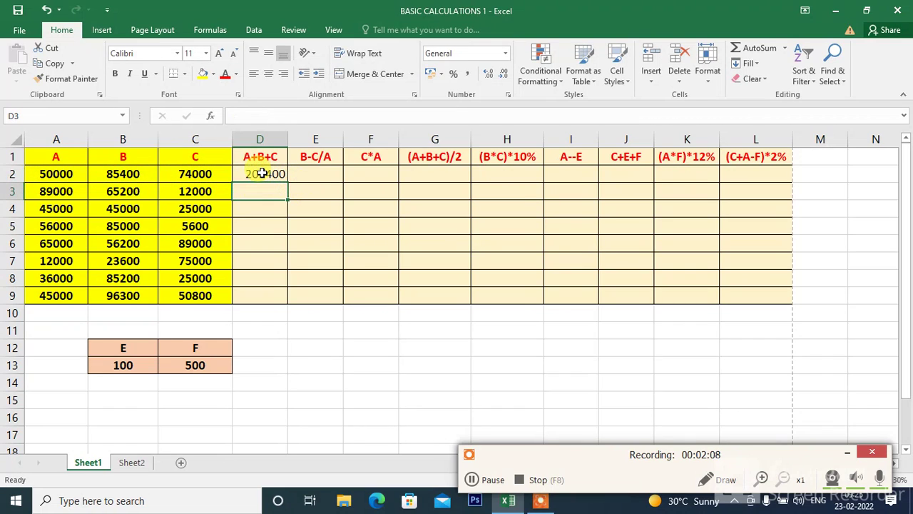
{"action": "left_click", "coordinate": [263, 173]}
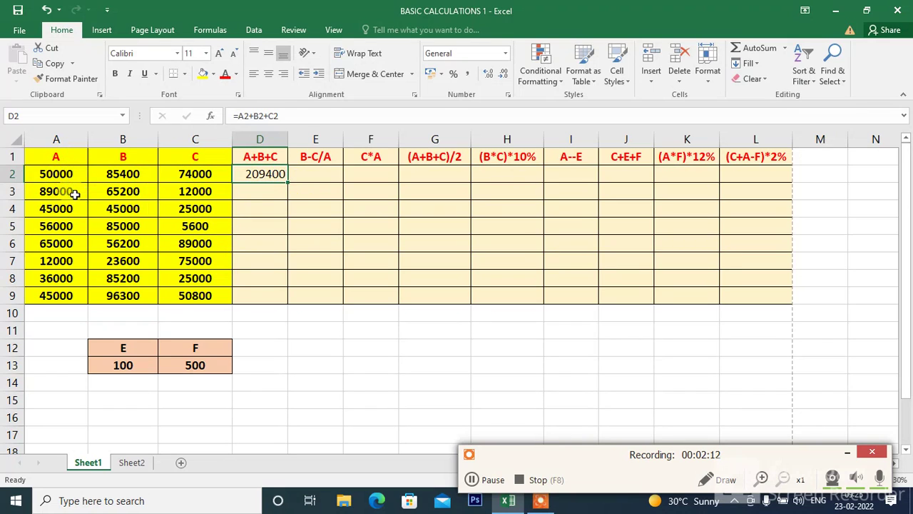
{"action": "left_click_drag", "start_coordinate": [75, 193], "coordinate": [212, 199]}
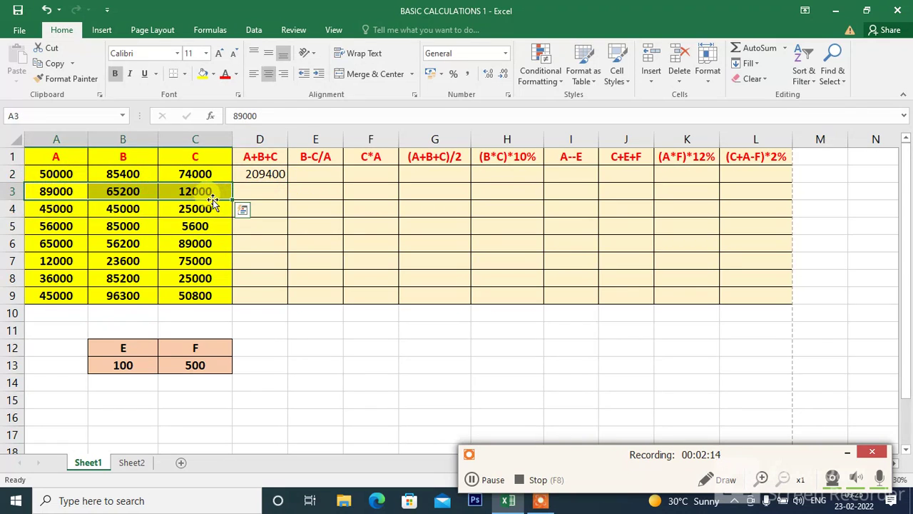
{"action": "left_click", "coordinate": [274, 226]}
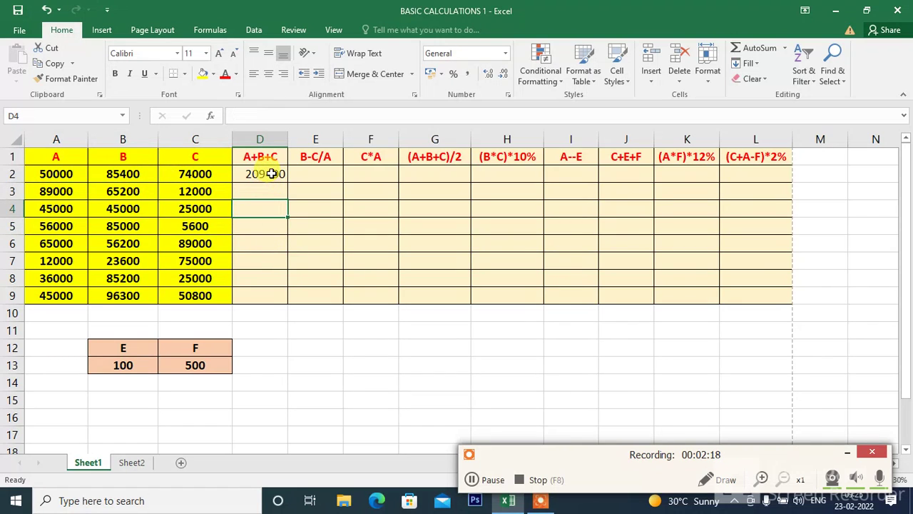
Fill the sum formula from cell D2 down through D9 in the A+B+C column
{"action": "left_click", "coordinate": [272, 176]}
{"action": "left_click", "coordinate": [272, 203]}
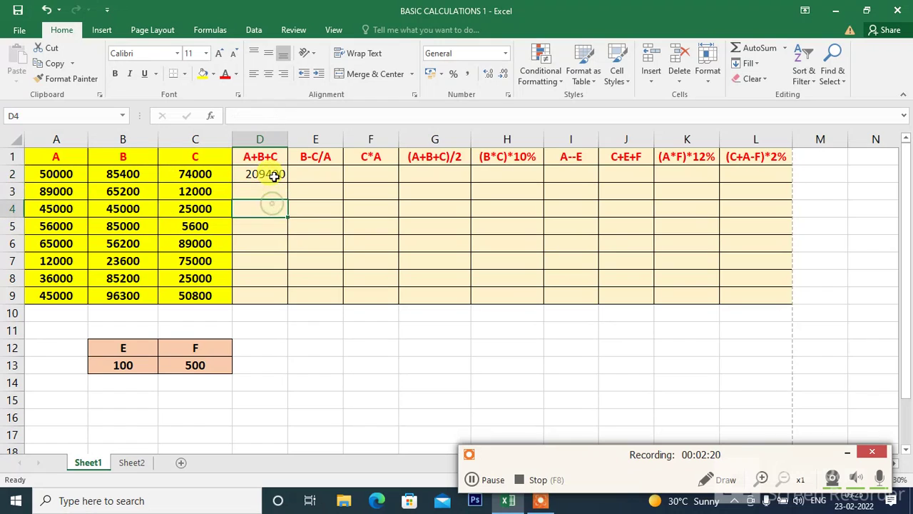
{"action": "left_click", "coordinate": [274, 171]}
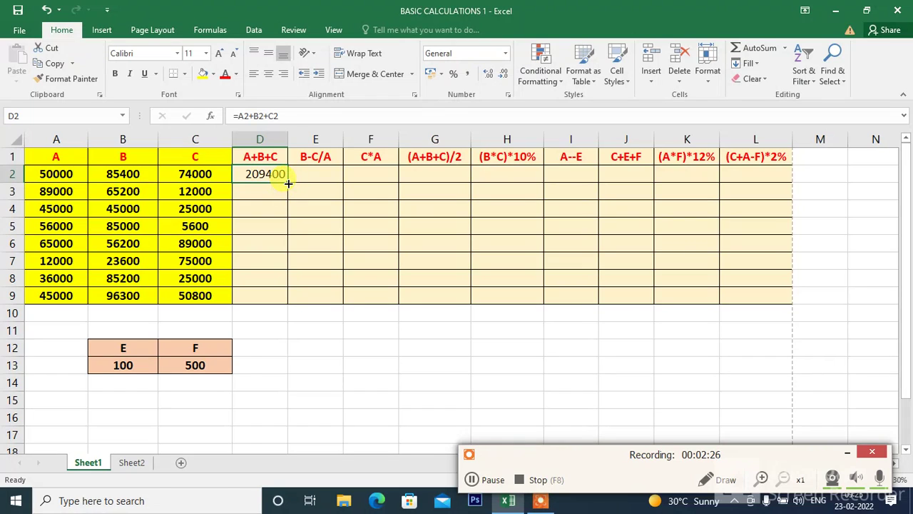
{"action": "left_click_drag", "start_coordinate": [288, 183], "coordinate": [287, 307]}
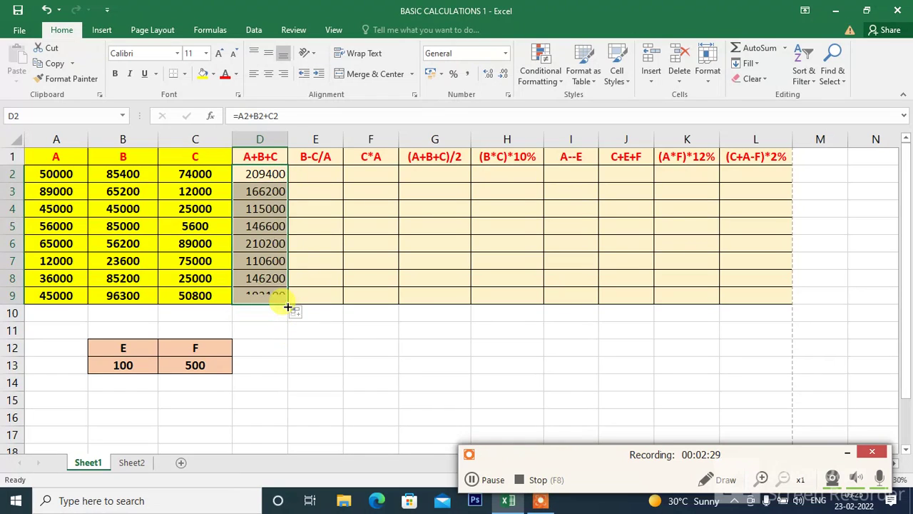
Check the row references of the copied formulas in column D and refill D2's formula down to D9
{"action": "left_click", "coordinate": [244, 243]}
{"action": "left_click", "coordinate": [245, 204]}
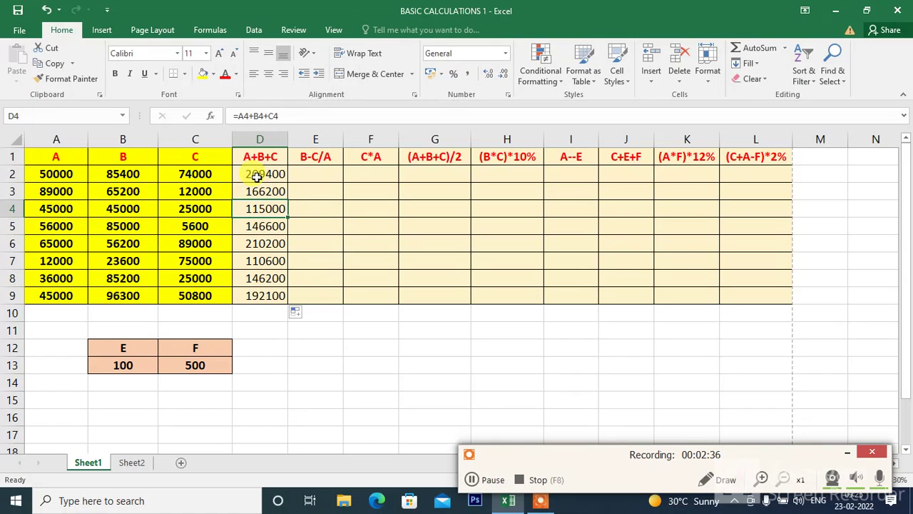
{"action": "left_click", "coordinate": [256, 177]}
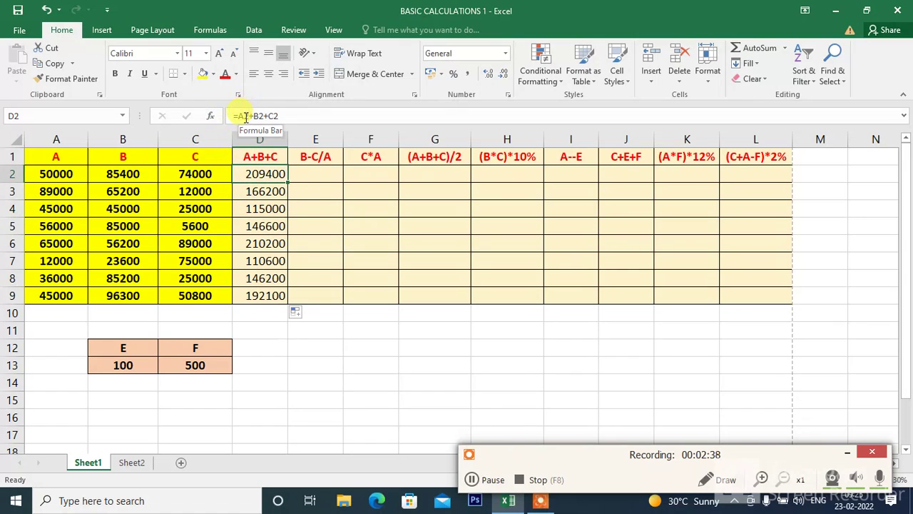
{"action": "left_click", "coordinate": [262, 192]}
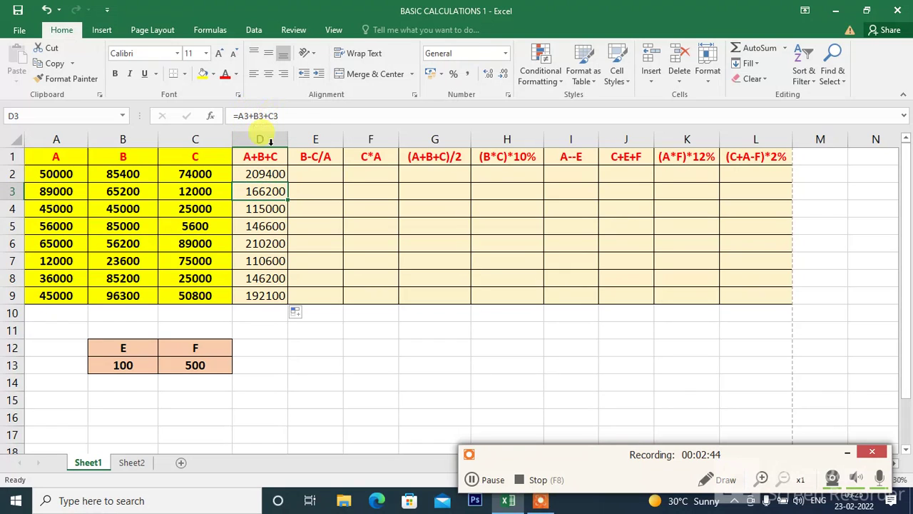
{"action": "left_click", "coordinate": [279, 173]}
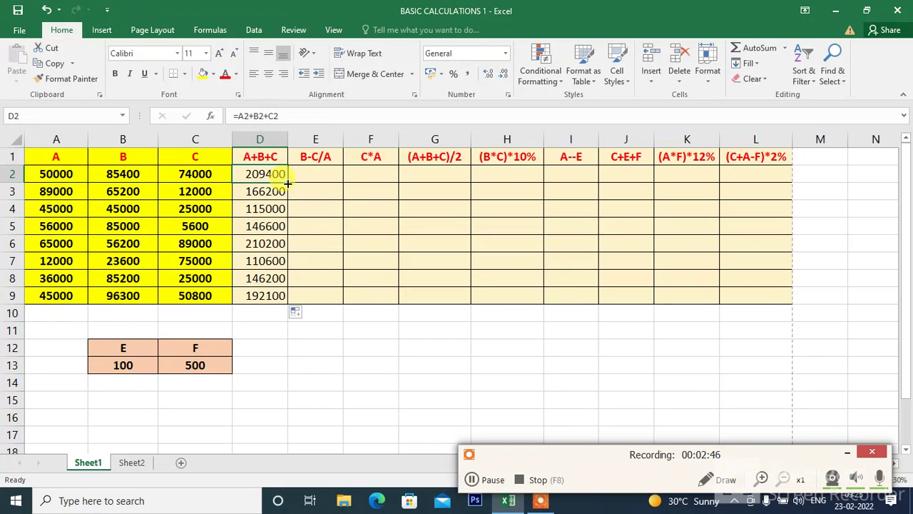
{"action": "left_click_drag", "start_coordinate": [287, 184], "coordinate": [288, 304]}
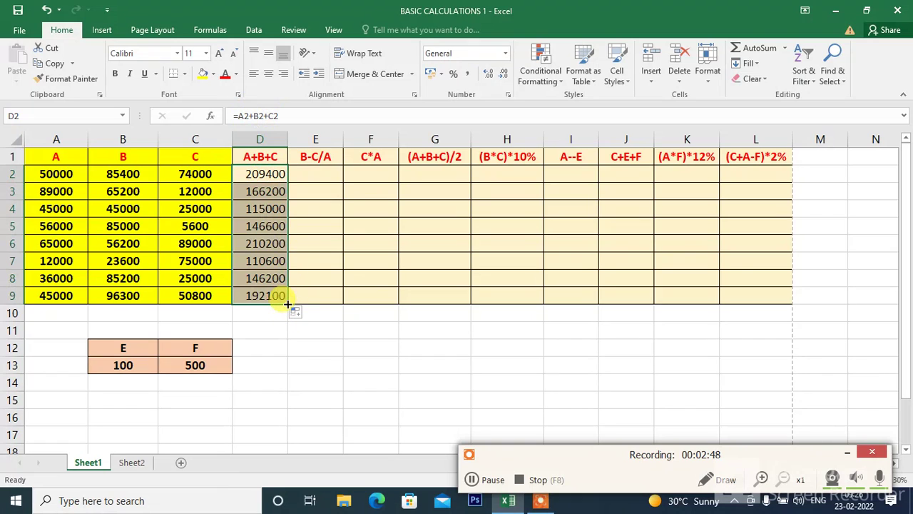
Compare the input values in column A with the matching row sums in column D
{"action": "left_click", "coordinate": [42, 177]}
{"action": "left_click", "coordinate": [44, 192]}
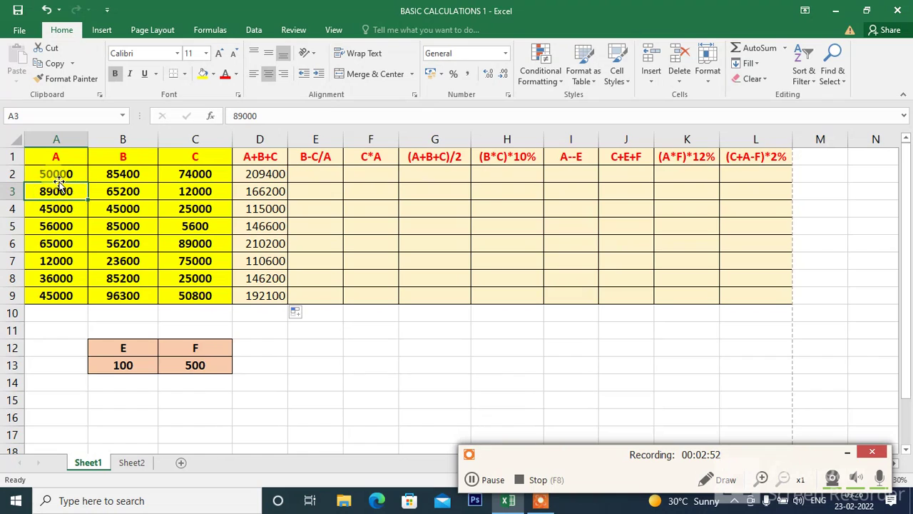
{"action": "left_click", "coordinate": [53, 176]}
{"action": "left_click", "coordinate": [50, 189]}
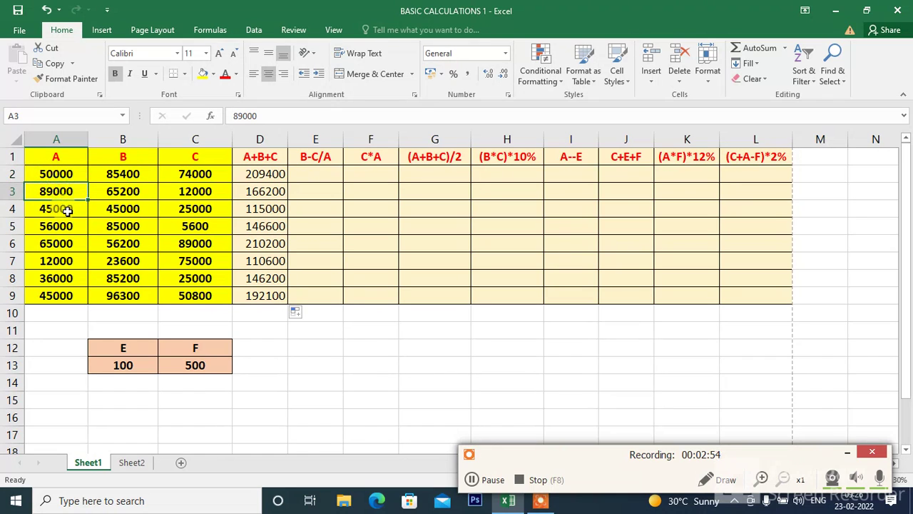
{"action": "left_click", "coordinate": [71, 209]}
{"action": "left_click", "coordinate": [250, 207]}
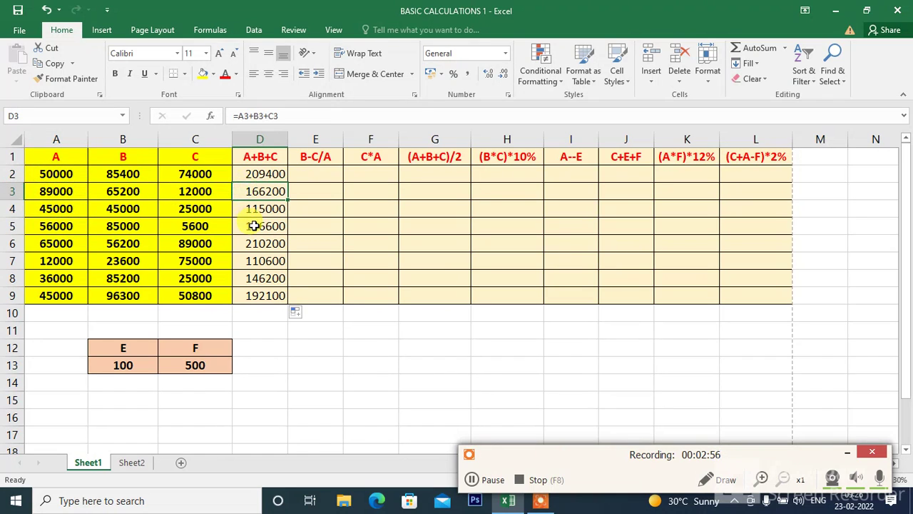
{"action": "left_click", "coordinate": [255, 225]}
Calculate B-C/A in cell E2 with the formula =B2-C2/A2 and fill it down to E9
{"action": "left_click", "coordinate": [311, 171]}
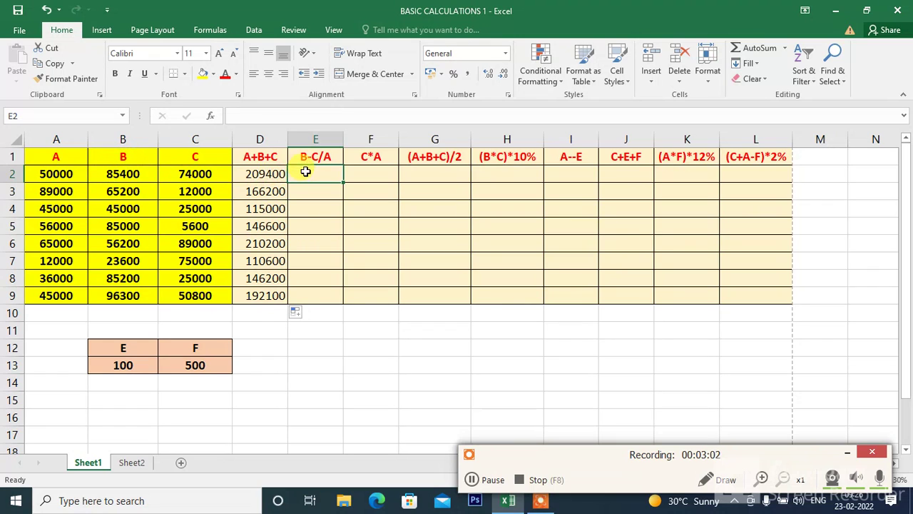
{"action": "type", "text": "="}
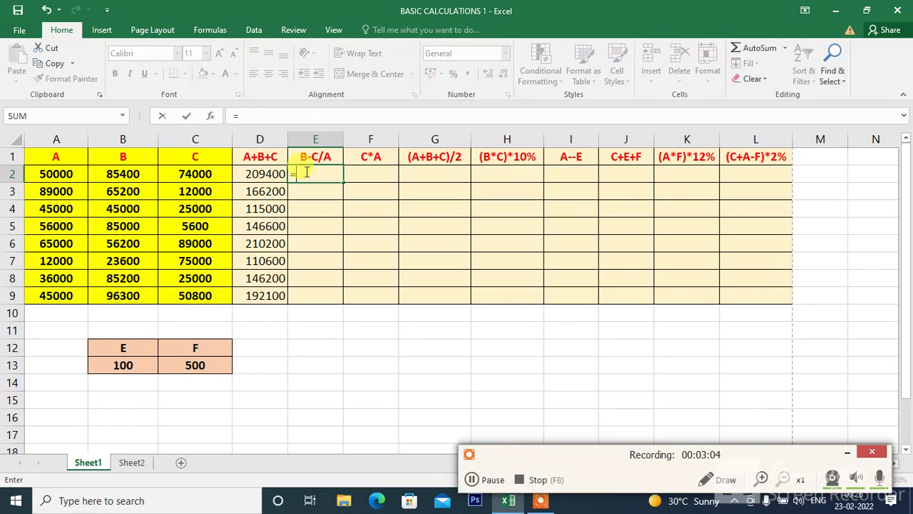
{"action": "left_click", "coordinate": [146, 168]}
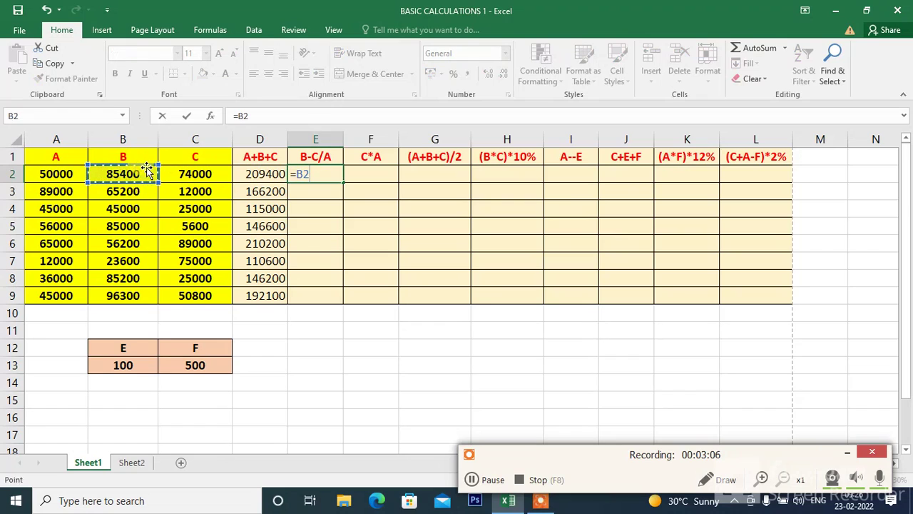
{"action": "type", "text": "-"}
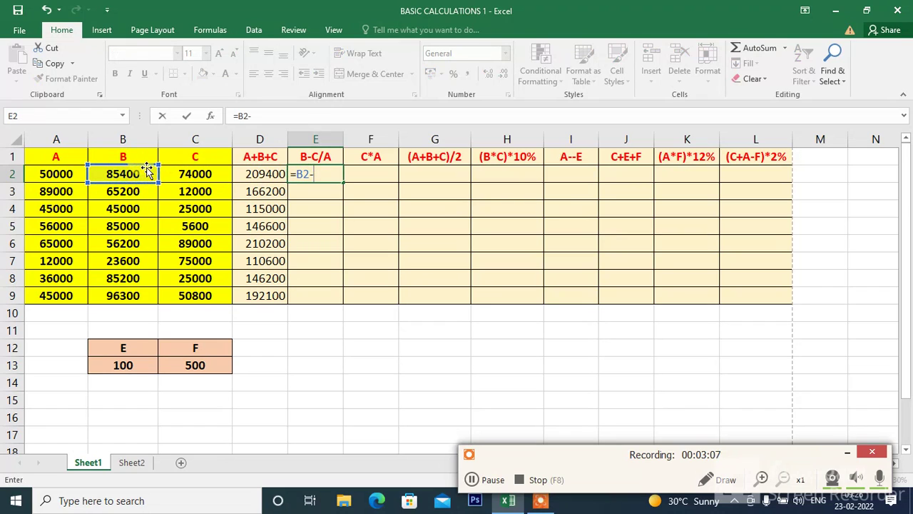
{"action": "left_click", "coordinate": [194, 171]}
{"action": "type", "text": "/"}
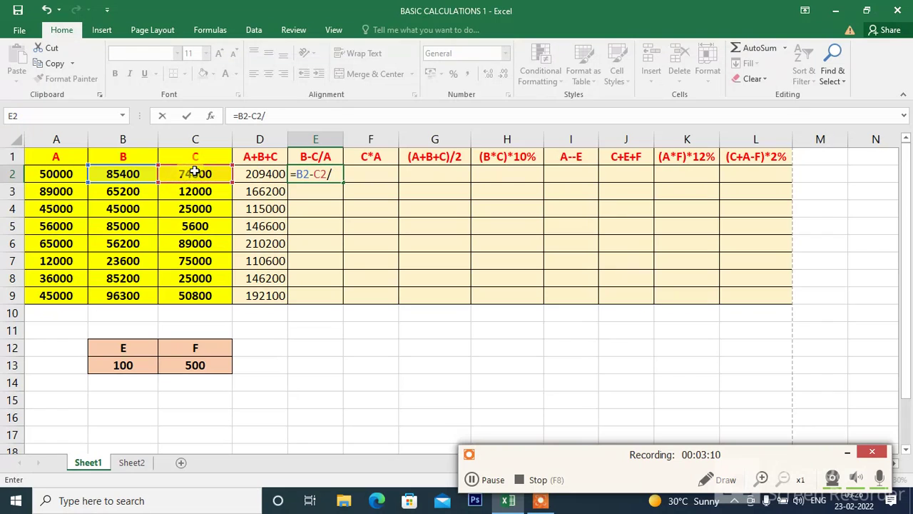
{"action": "left_click", "coordinate": [62, 174]}
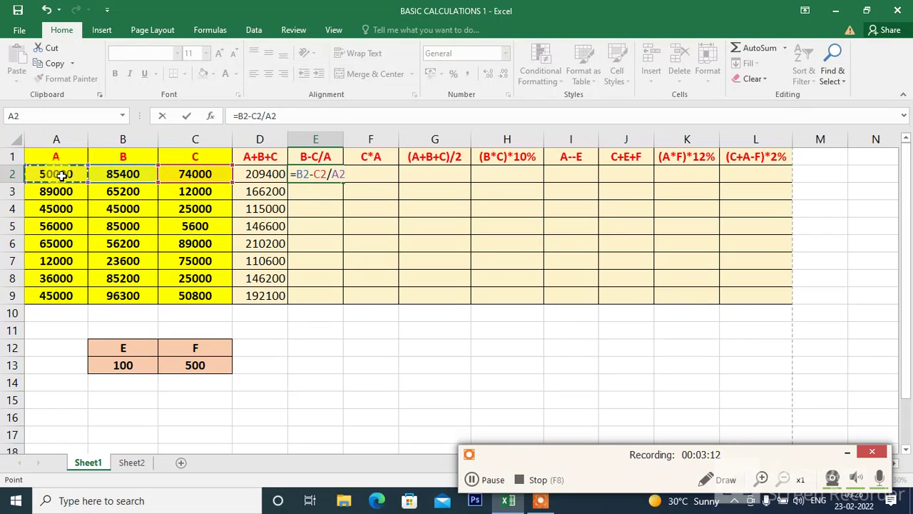
{"action": "key", "text": "Return"}
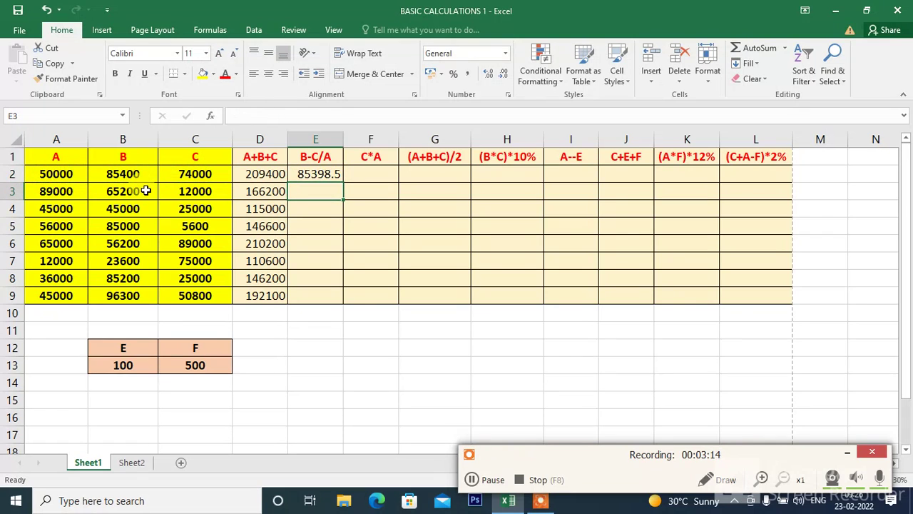
{"action": "left_click", "coordinate": [303, 174]}
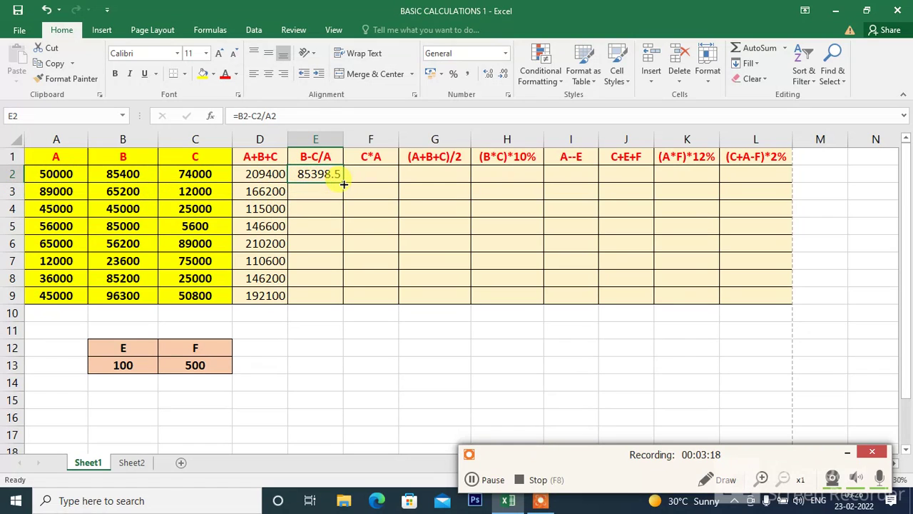
{"action": "left_click_drag", "start_coordinate": [343, 184], "coordinate": [351, 298]}
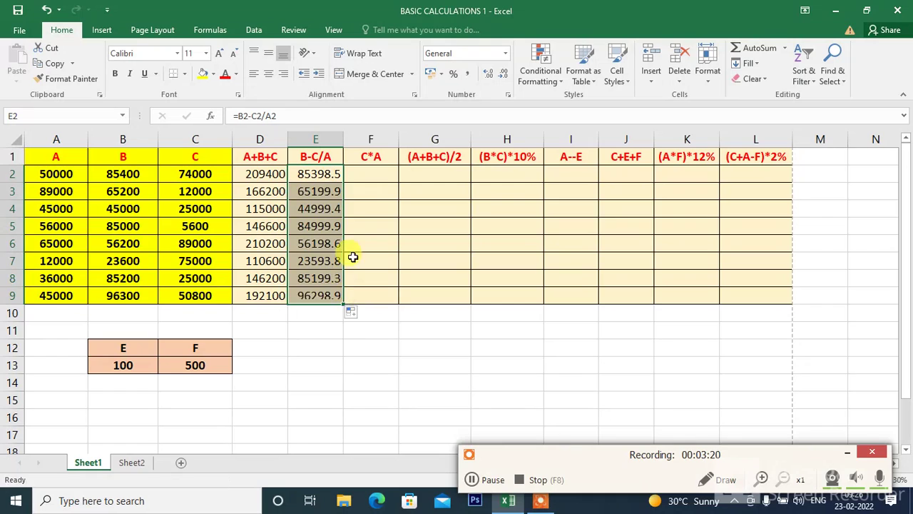
Multiply C by A in cell F2 with the formula =C2*A2 and fill it down to F9
{"action": "left_click", "coordinate": [378, 175]}
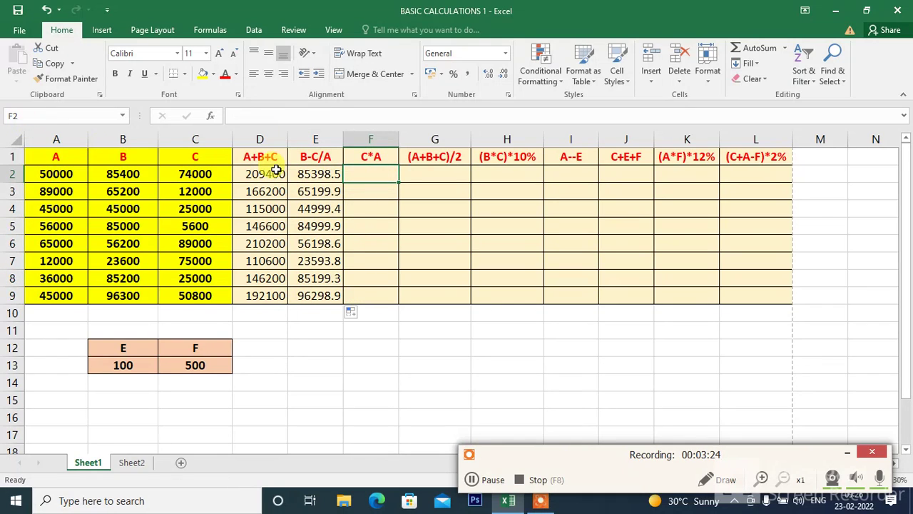
{"action": "type", "text": "="}
{"action": "left_click", "coordinate": [196, 173]}
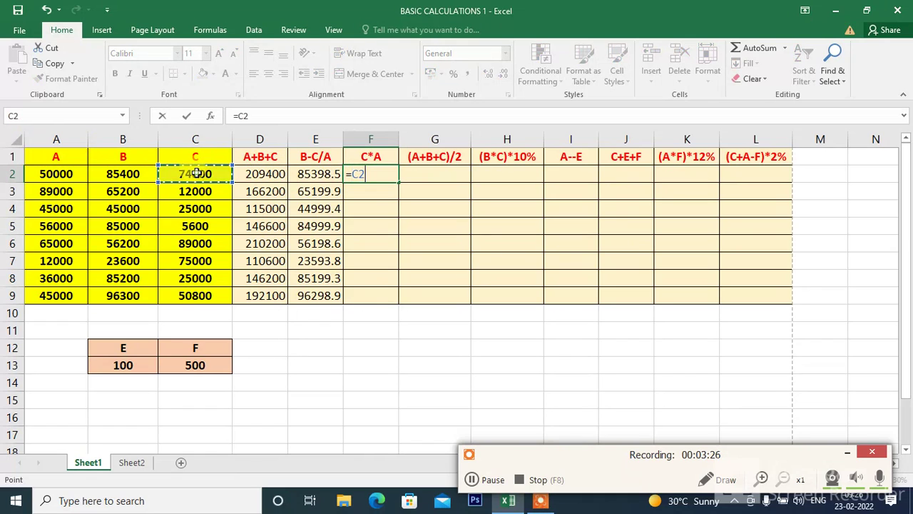
{"action": "type", "text": "*"}
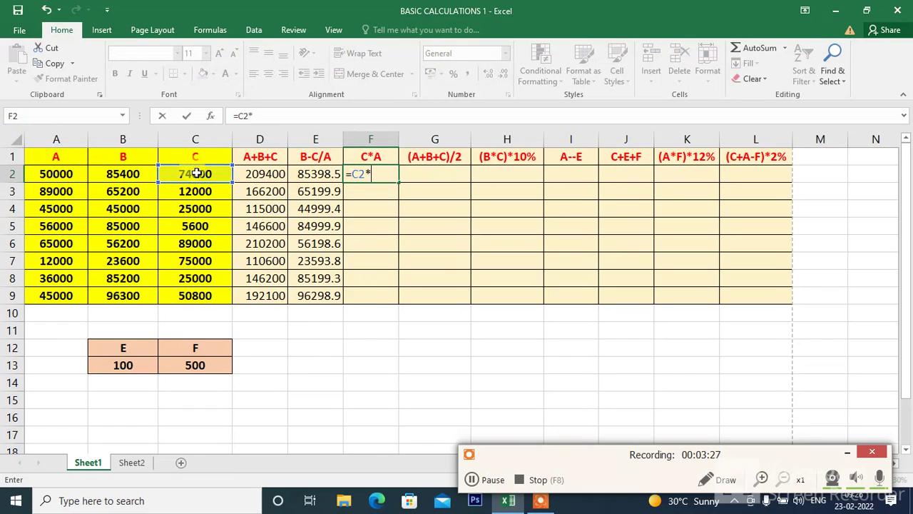
{"action": "left_click", "coordinate": [52, 173]}
{"action": "key", "text": "Return"}
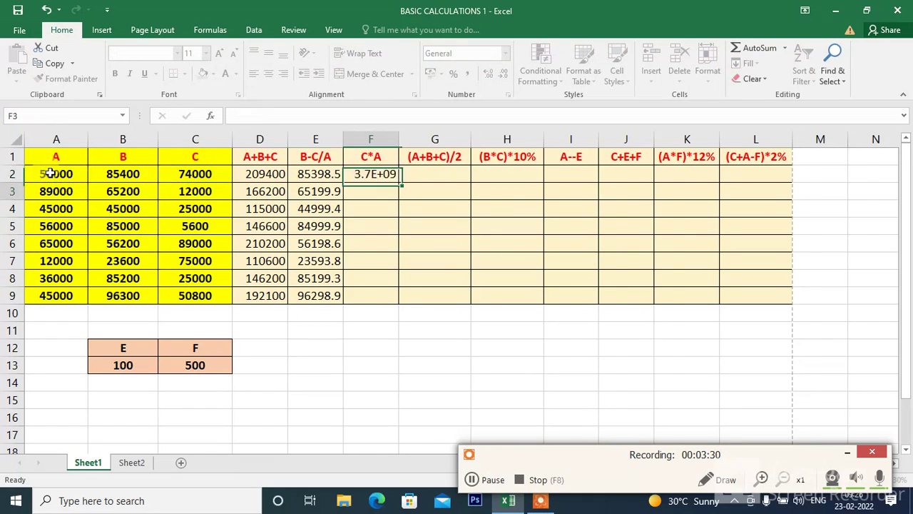
{"action": "left_click", "coordinate": [403, 176]}
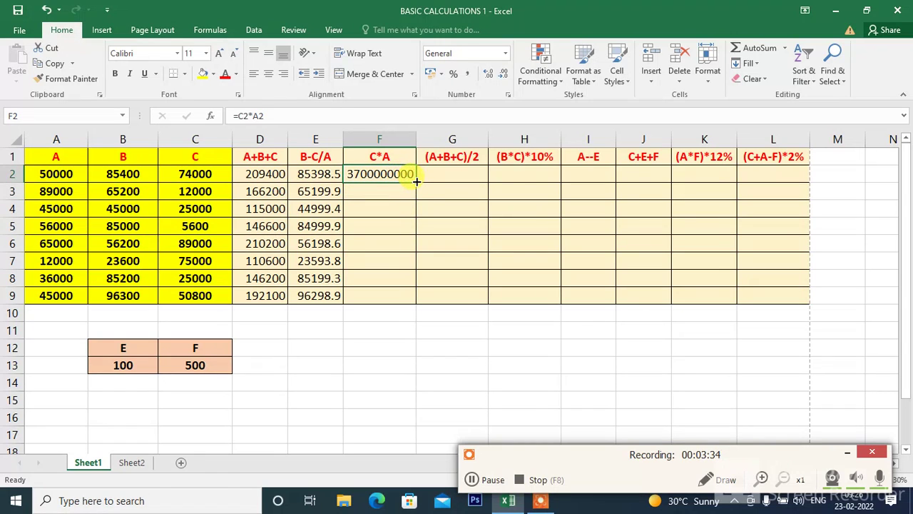
{"action": "left_click_drag", "start_coordinate": [413, 180], "coordinate": [411, 298]}
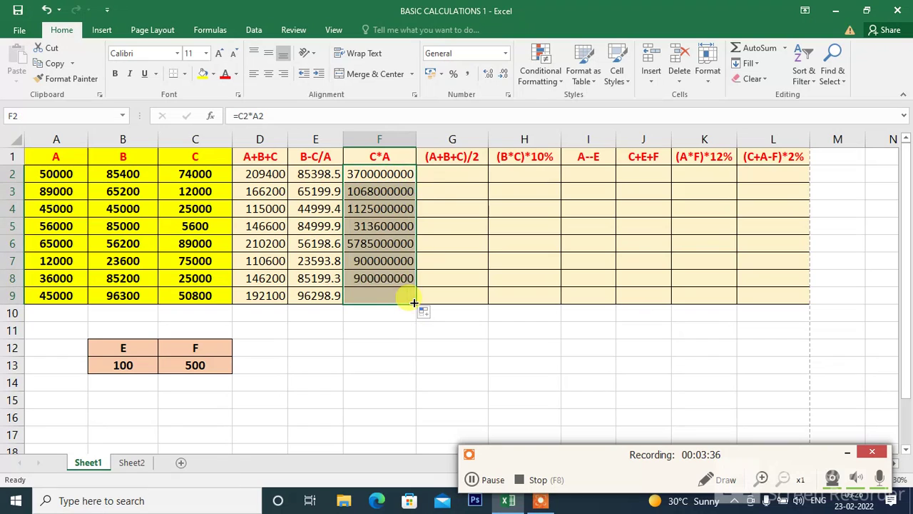
{"action": "double_click", "coordinate": [450, 172]}
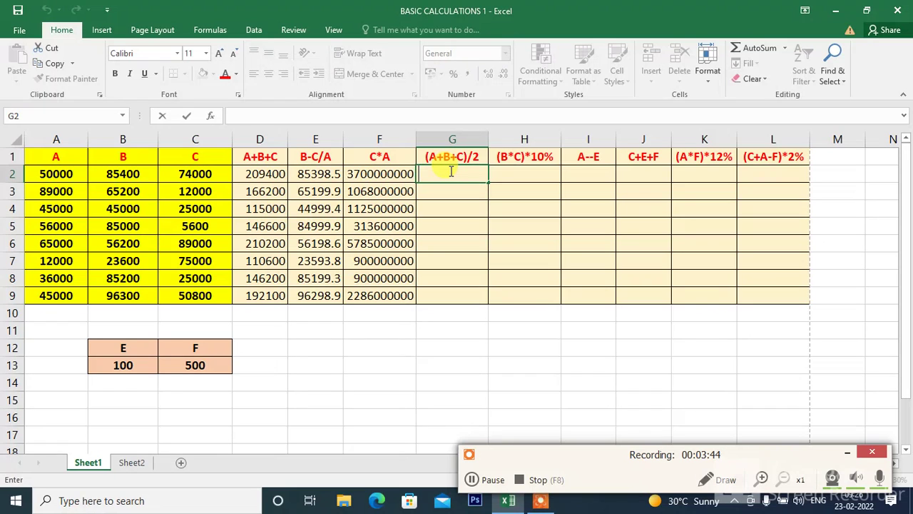
{"action": "key", "text": "Escape"}
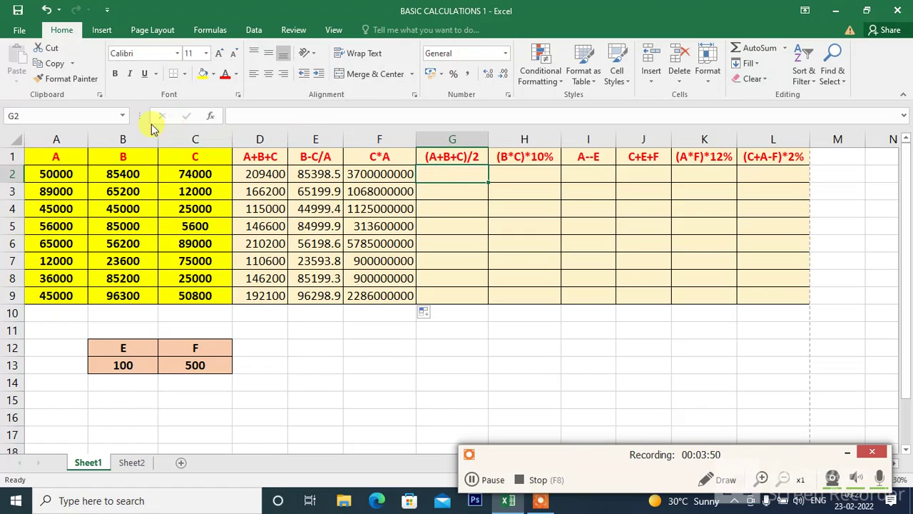
{"action": "left_click", "coordinate": [66, 176]}
{"action": "left_click", "coordinate": [105, 181]}
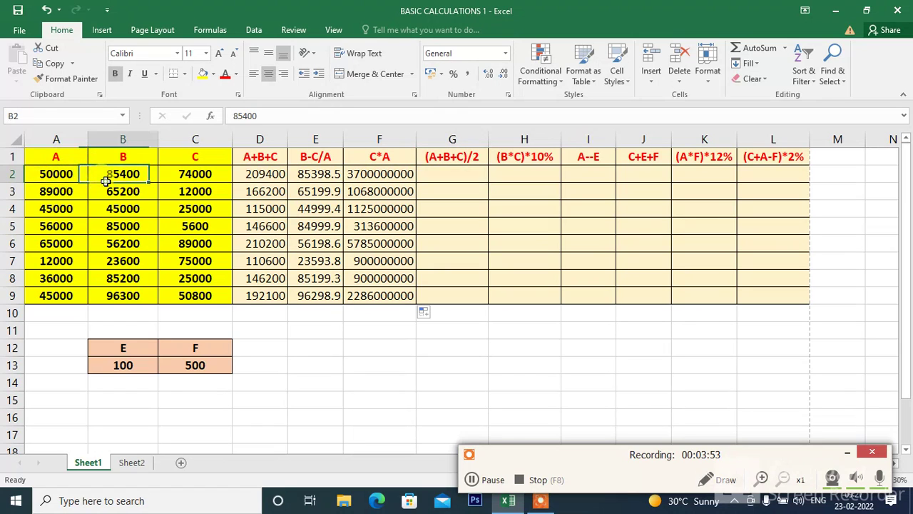
{"action": "left_click", "coordinate": [182, 177]}
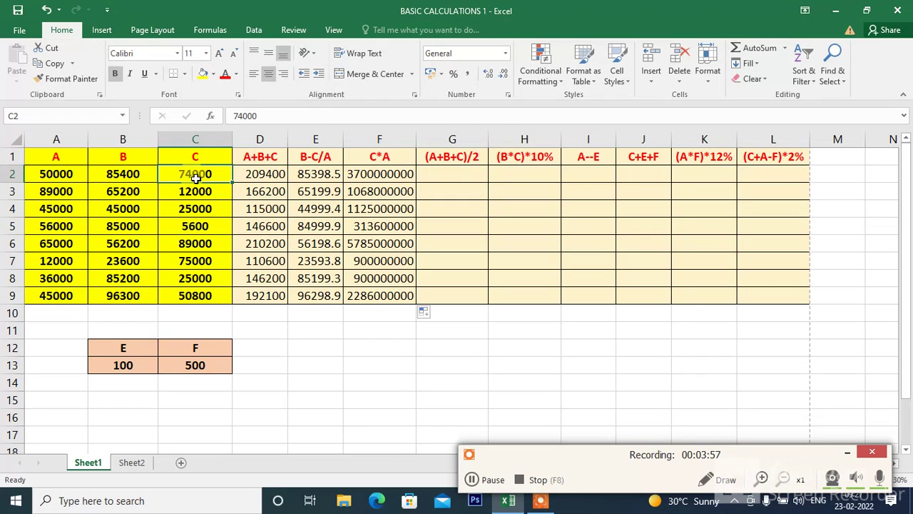
Calculate half the sum of A, B and C in cell G2 with the formula =(A2++B2+C2)/2 and fill it down to G9
{"action": "left_click", "coordinate": [448, 175]}
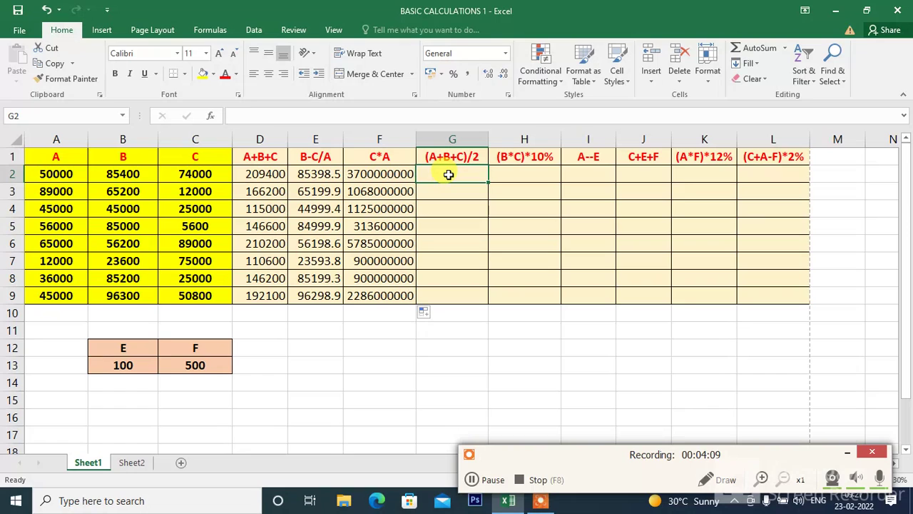
{"action": "type", "text": "=("}
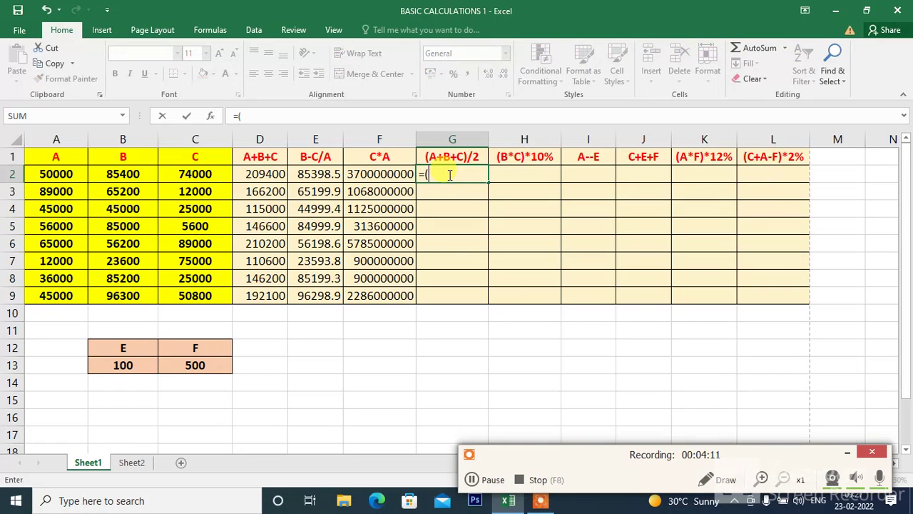
{"action": "left_click", "coordinate": [52, 171]}
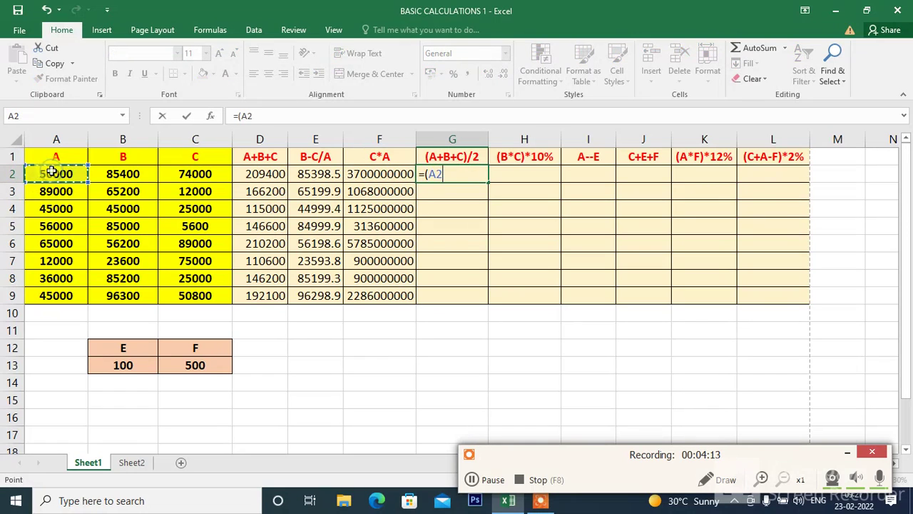
{"action": "type", "text": "++"}
{"action": "left_click", "coordinate": [111, 177]}
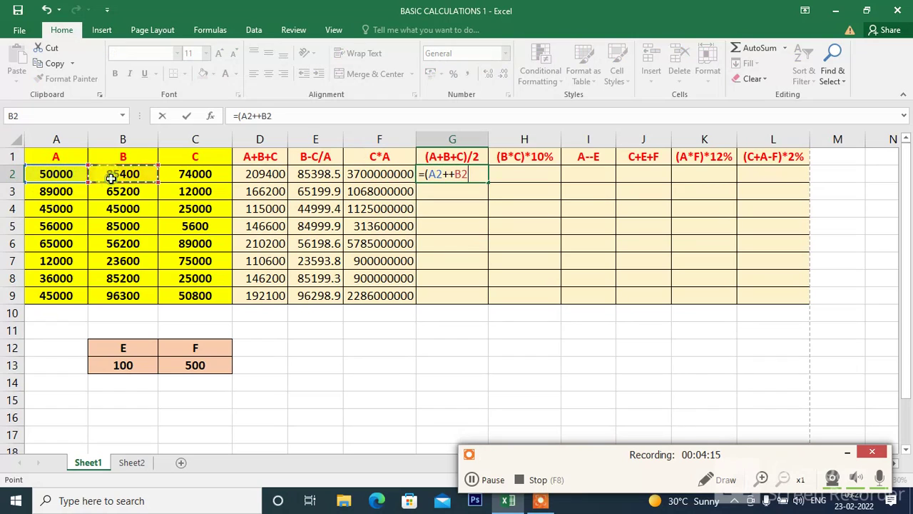
{"action": "type", "text": "+"}
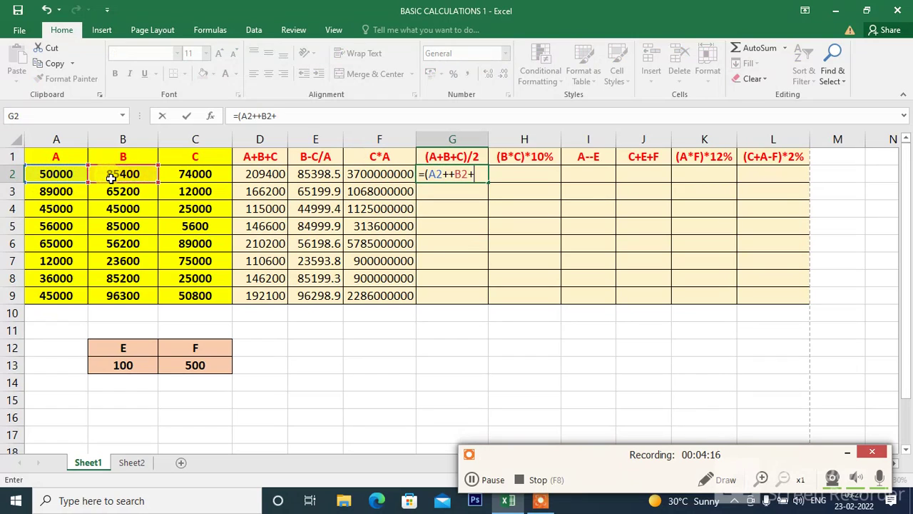
{"action": "left_click", "coordinate": [204, 174]}
{"action": "type", "text": ")"}
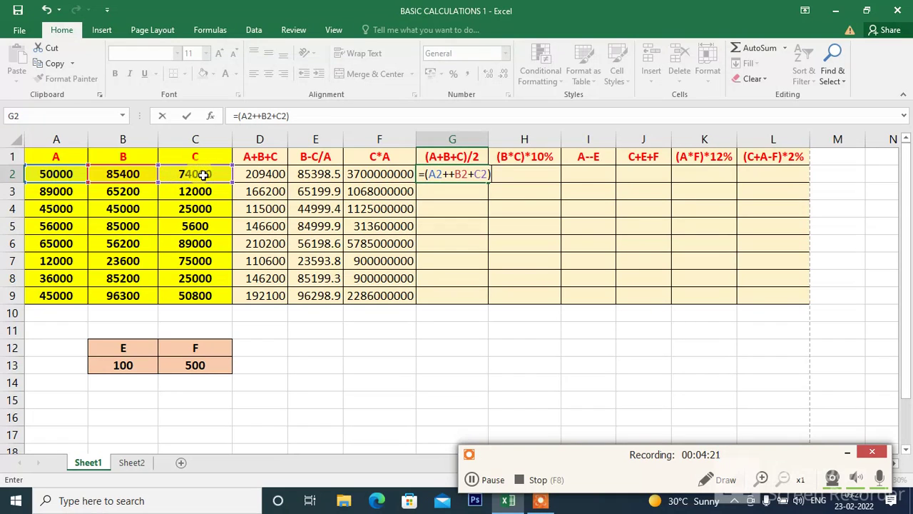
{"action": "type", "text": "/2"}
{"action": "key", "text": "Return"}
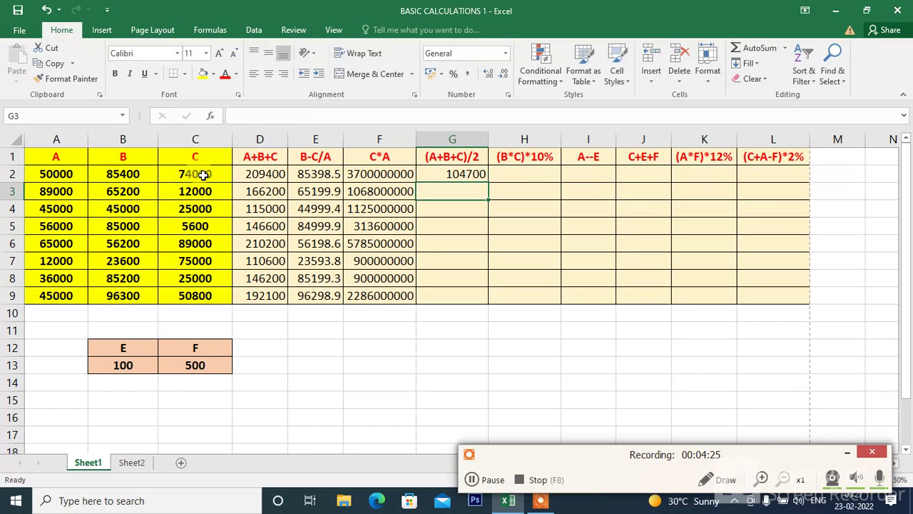
{"action": "left_click", "coordinate": [463, 177]}
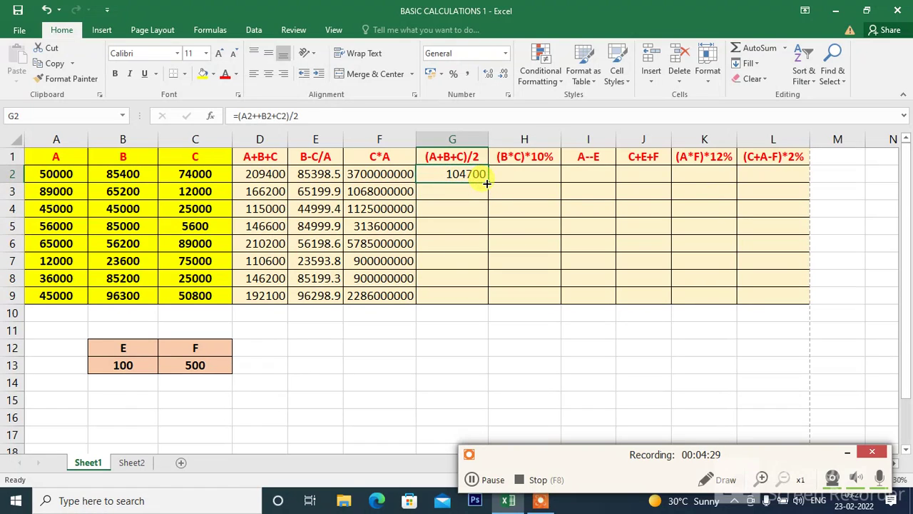
{"action": "left_click_drag", "start_coordinate": [485, 182], "coordinate": [478, 307]}
Calculate 10% of B times C in cell H2 with the formula =(B2*C2)*10%
{"action": "left_click", "coordinate": [526, 178]}
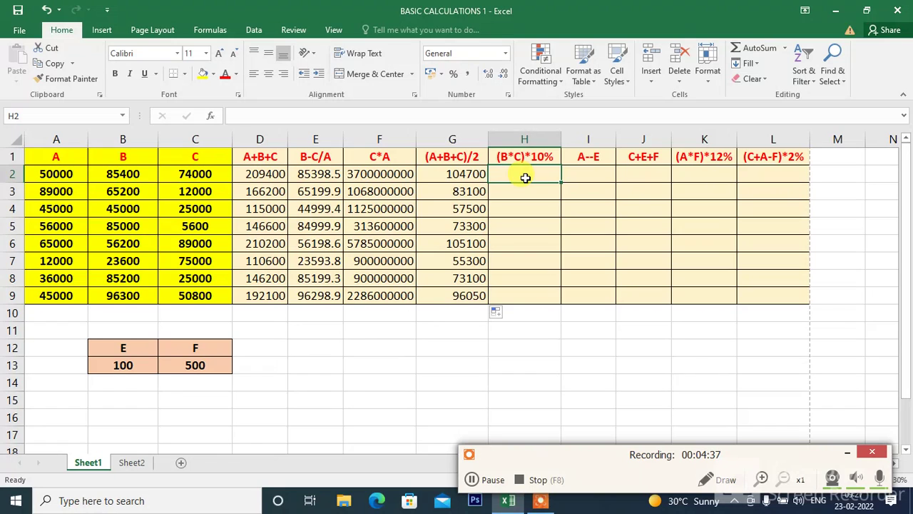
{"action": "type", "text": "=("}
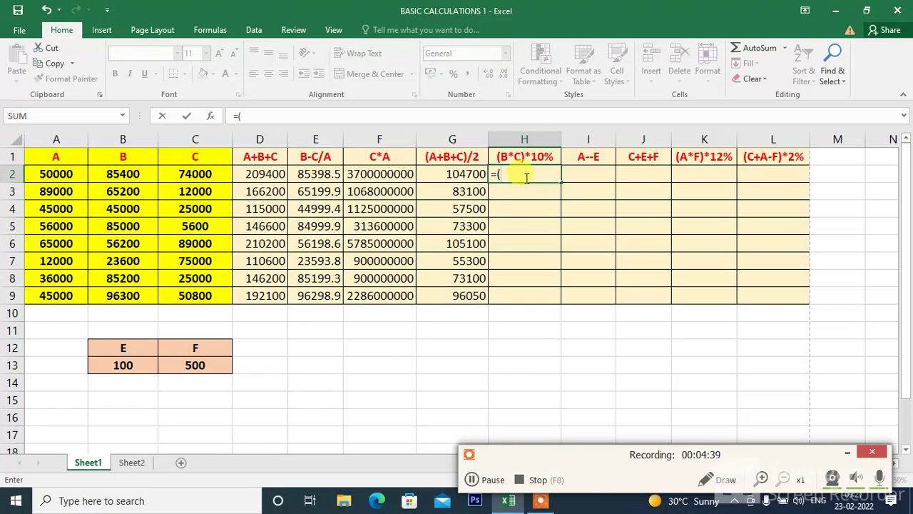
{"action": "left_click", "coordinate": [103, 180]}
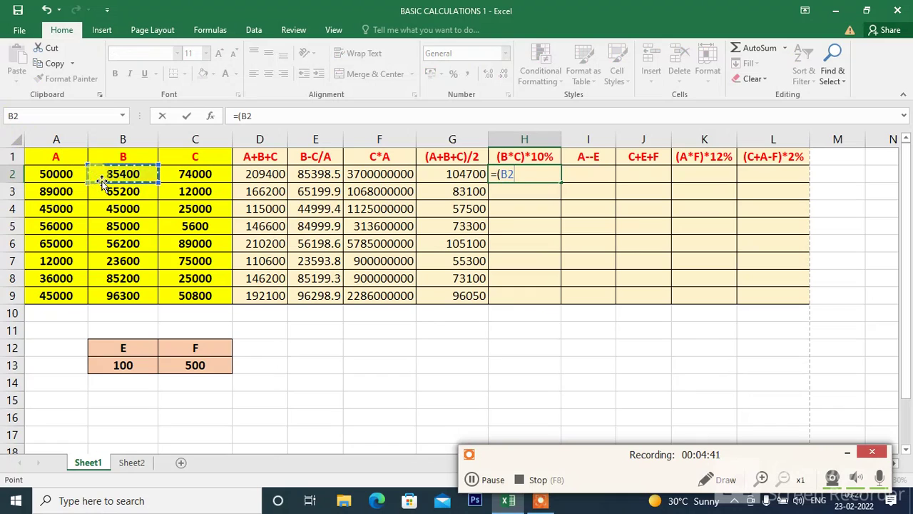
{"action": "type", "text": "*"}
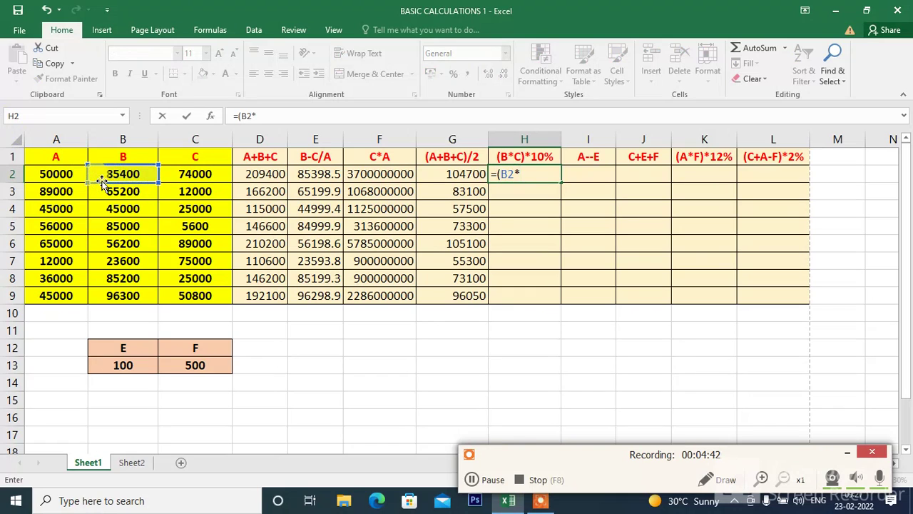
{"action": "left_click", "coordinate": [192, 171]}
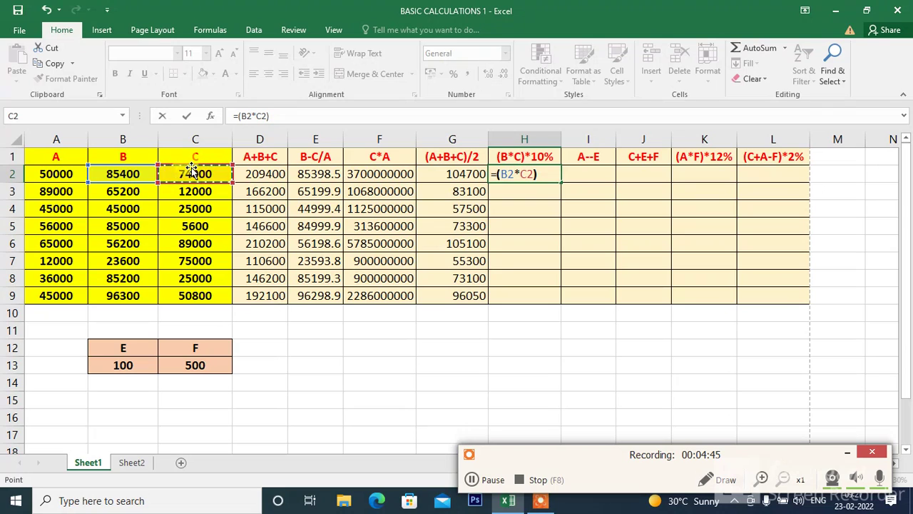
{"action": "type", "text": ")*10"}
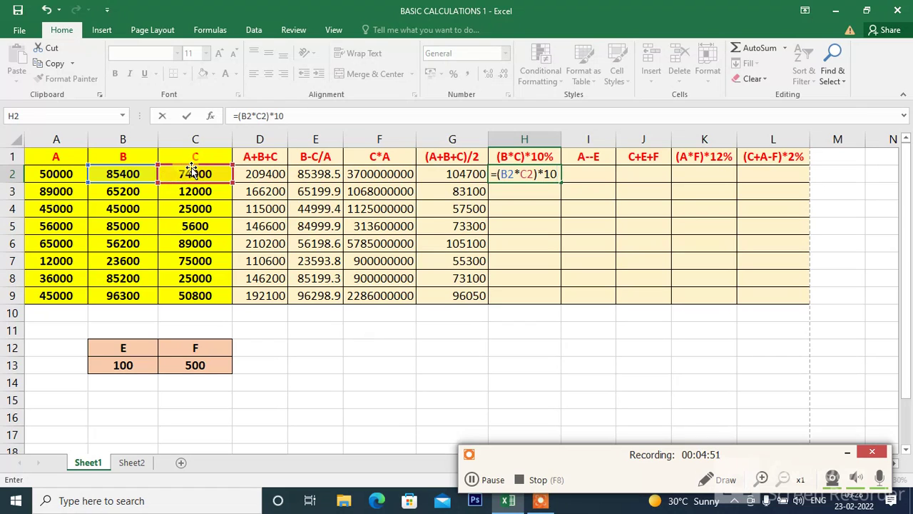
{"action": "type", "text": "%"}
{"action": "key", "text": "Return"}
{"action": "left_click", "coordinate": [502, 175]}
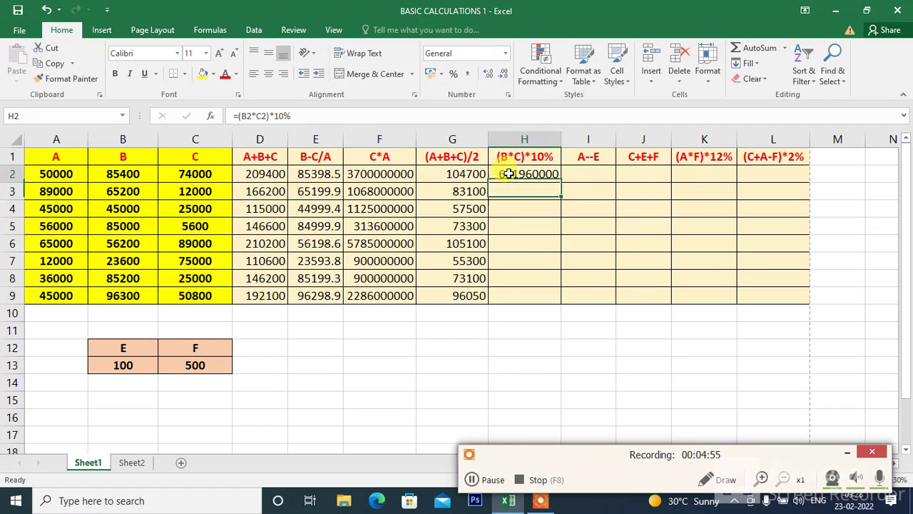